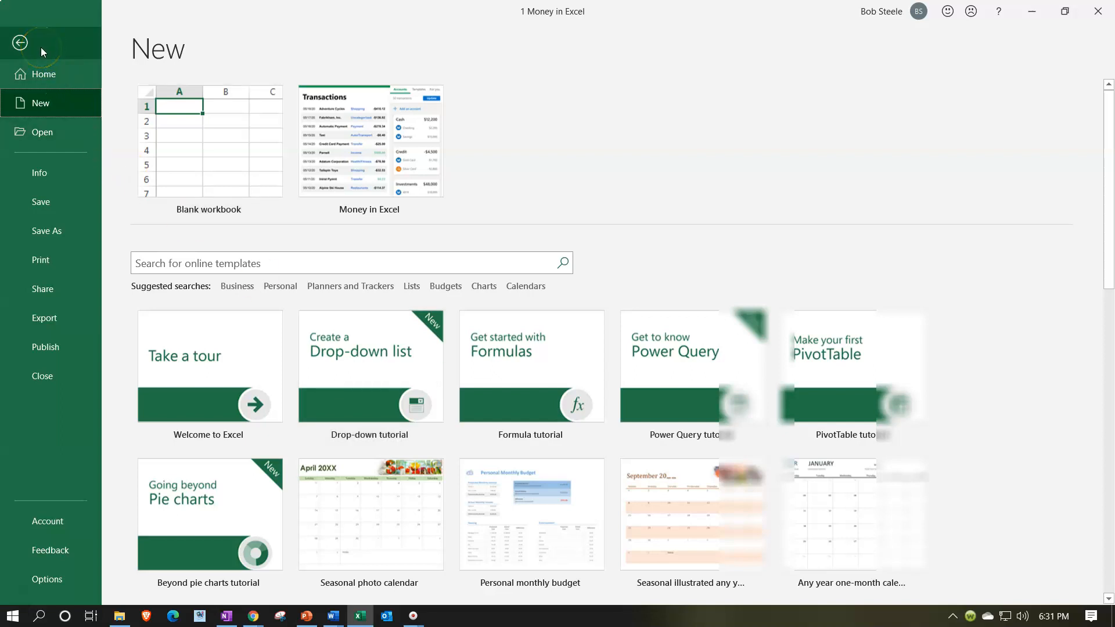
Return to the workbook, switch to Chrome to view the QuickBooks Online bank transactions, and come back to the Transactions sheet.
left_click(19, 43)
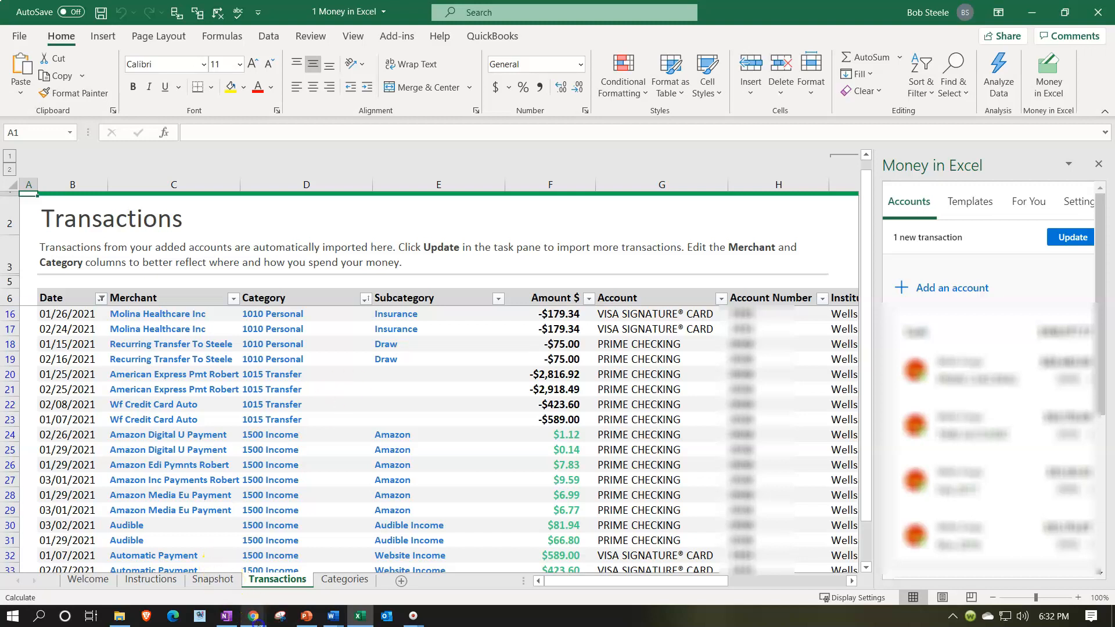
mouse_move(254, 616)
left_click(221, 571)
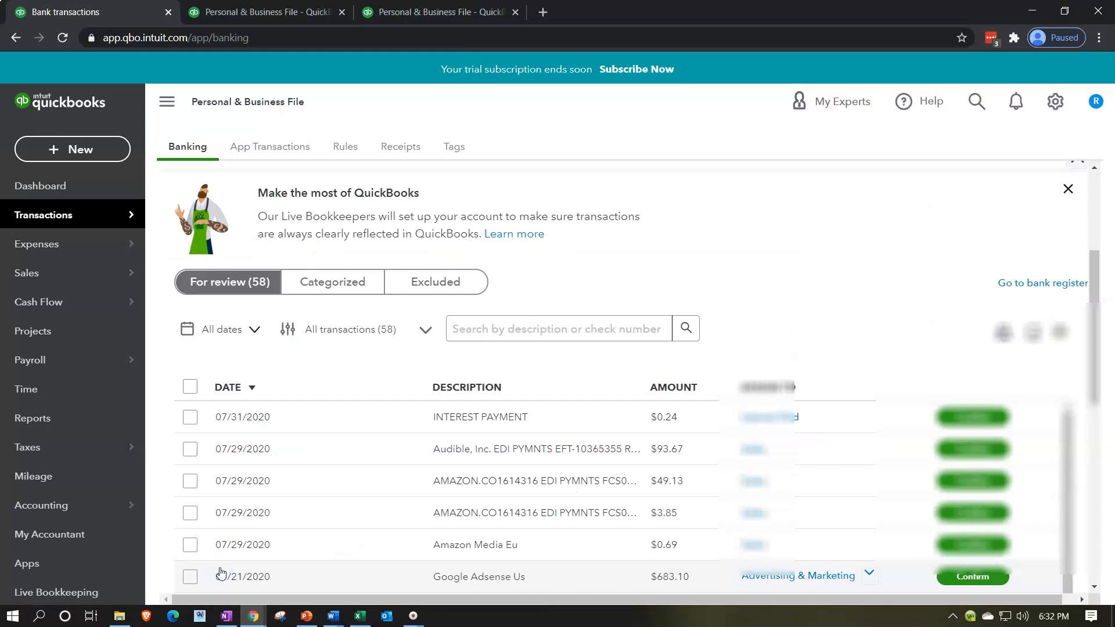
left_click(1026, 9)
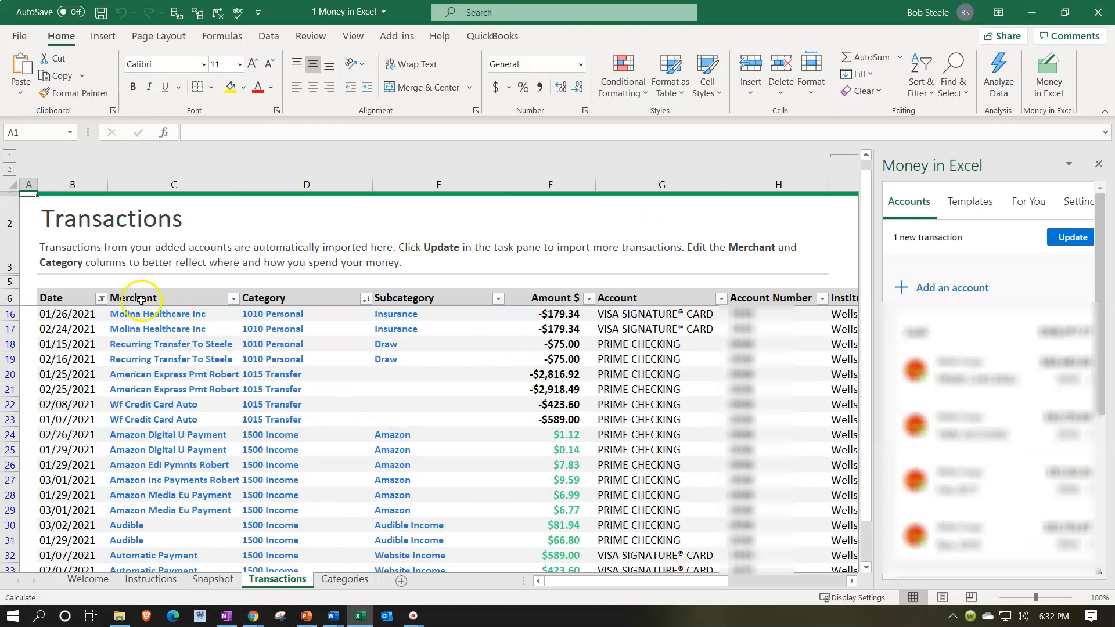
Inspect the year options in the Date column's filter on the Transactions sheet, leaving the filter unchanged.
left_click(102, 299)
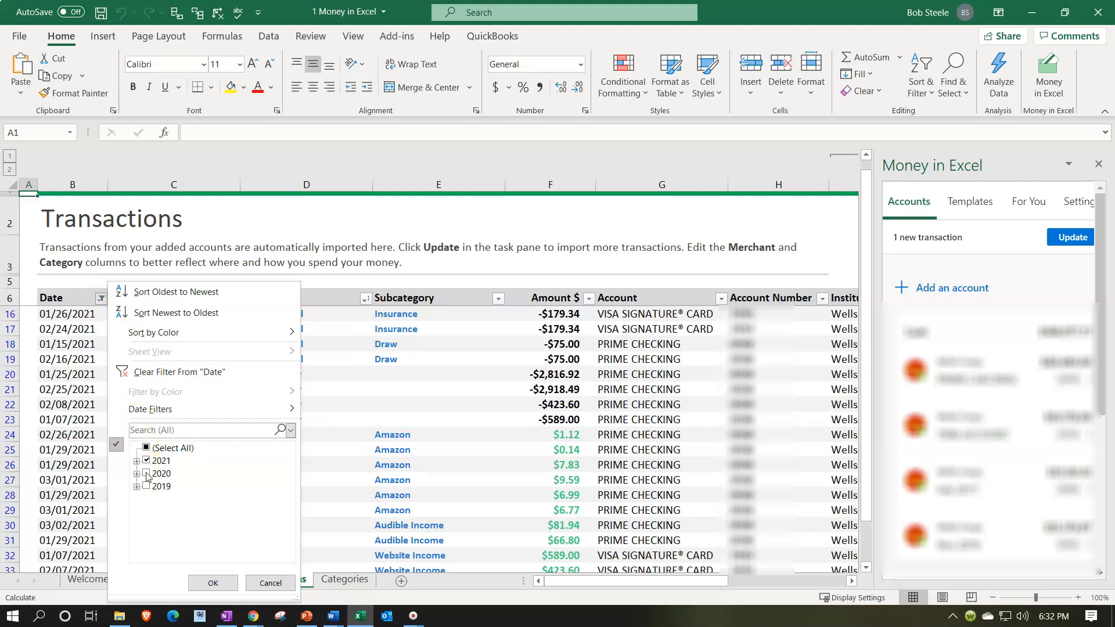
left_click(262, 216)
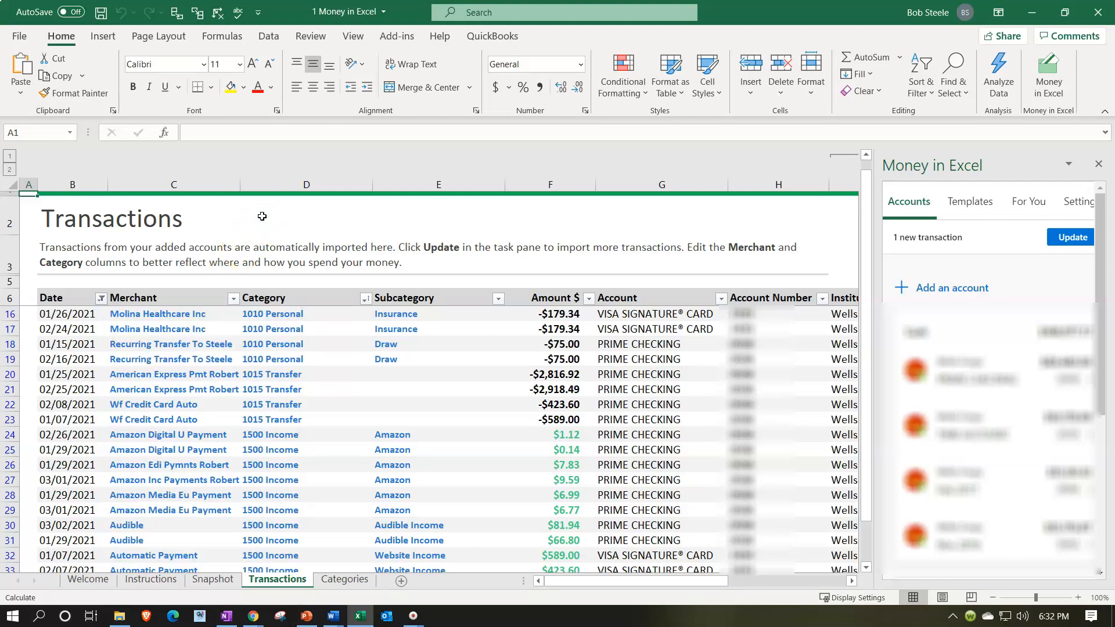
left_click(276, 345)
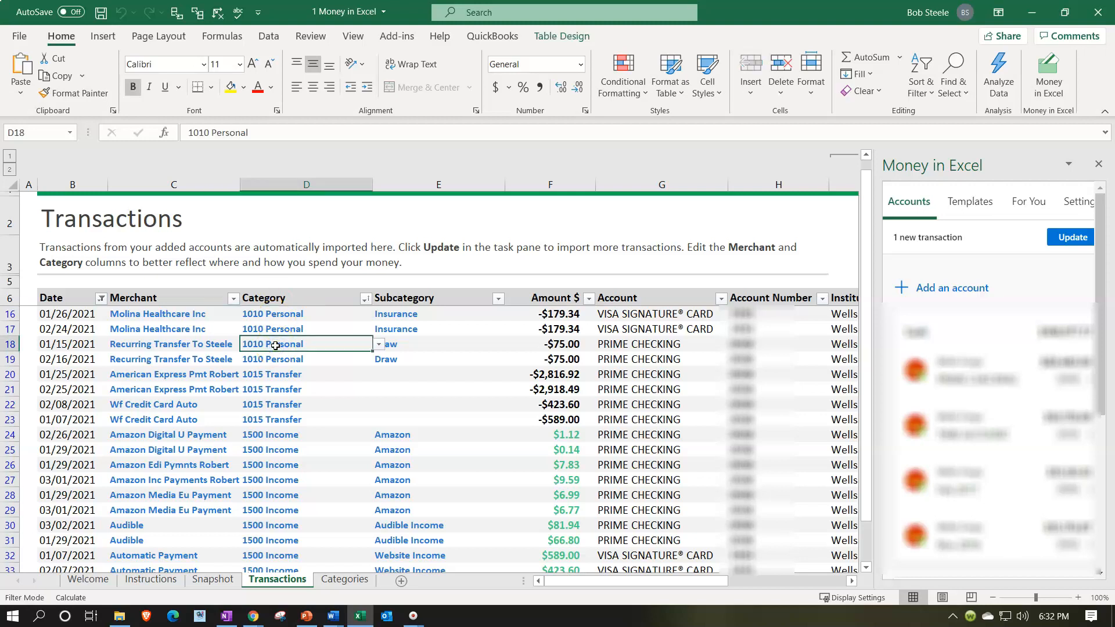
Review the lists on the Categories sheet and the categories and subcategories assigned on the Transactions sheet.
left_click(332, 580)
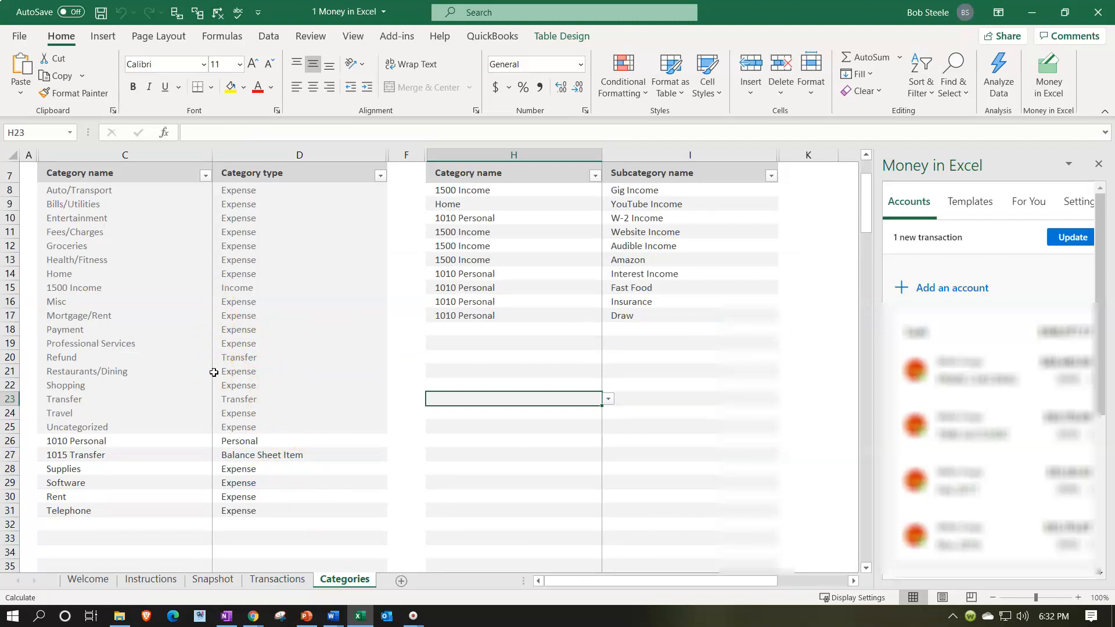
left_click(277, 580)
left_click_drag(264, 317, 265, 377)
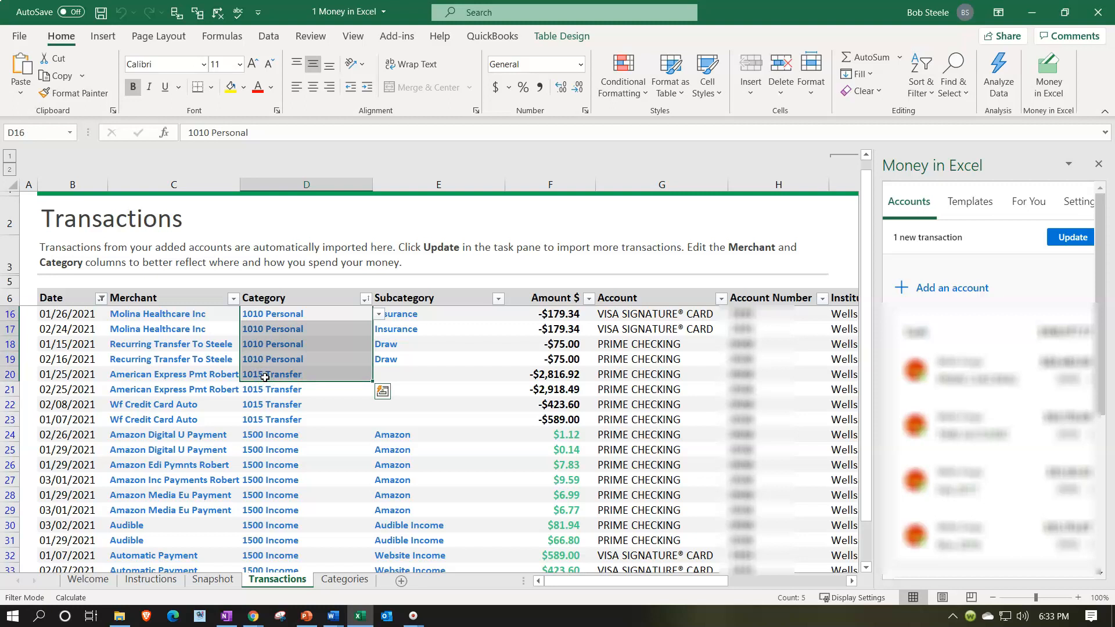
left_click_drag(451, 316, 460, 433)
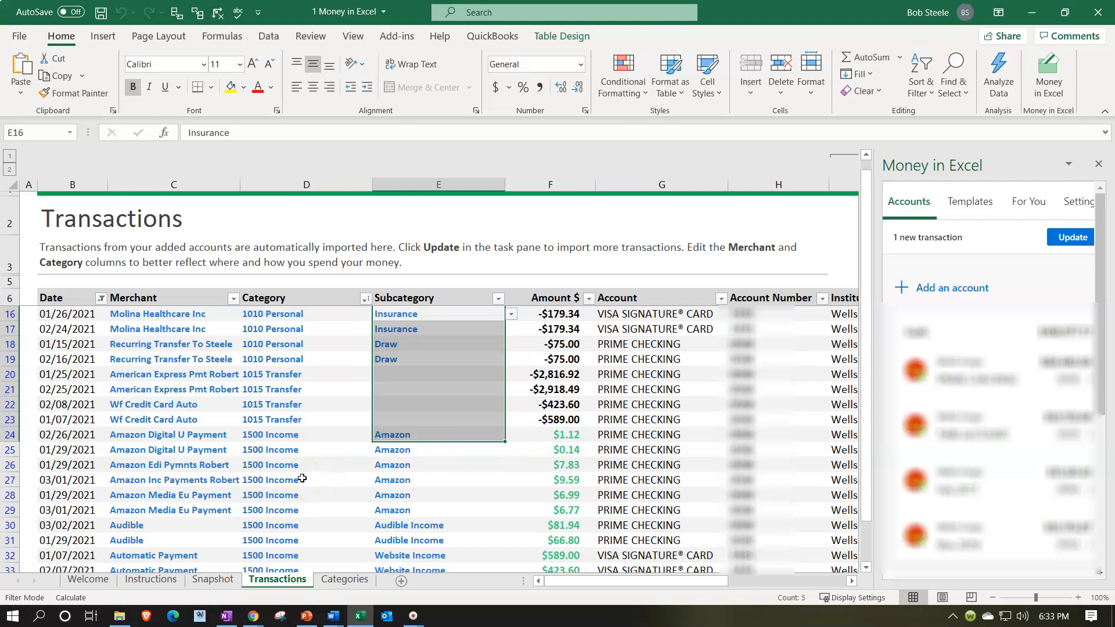
left_click(301, 478)
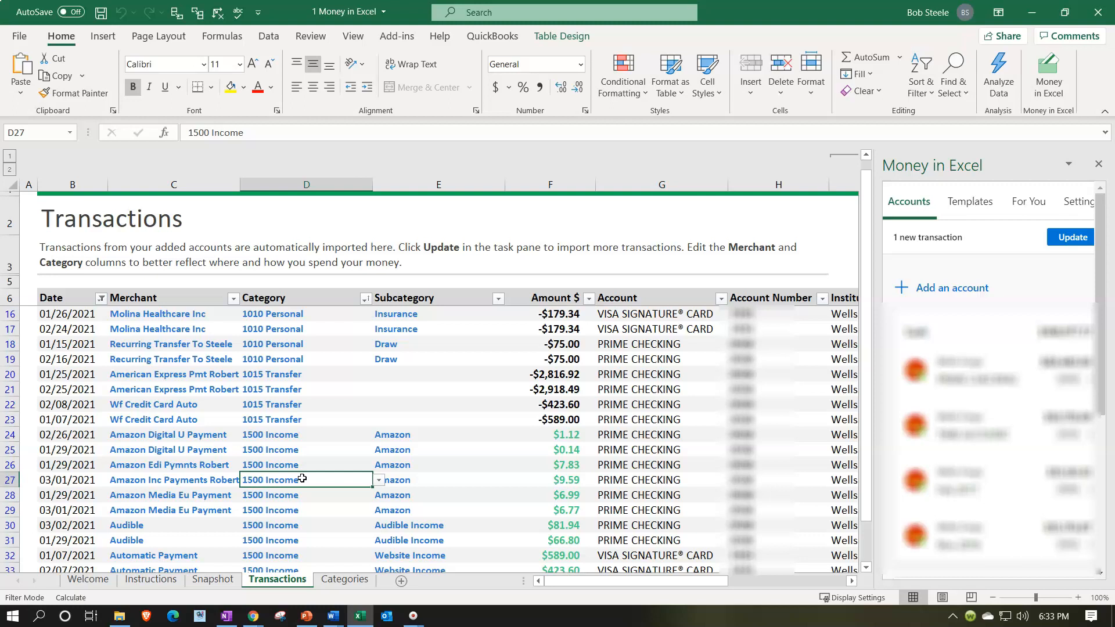
Sort the transactions by Category from A to Z.
left_click(365, 299)
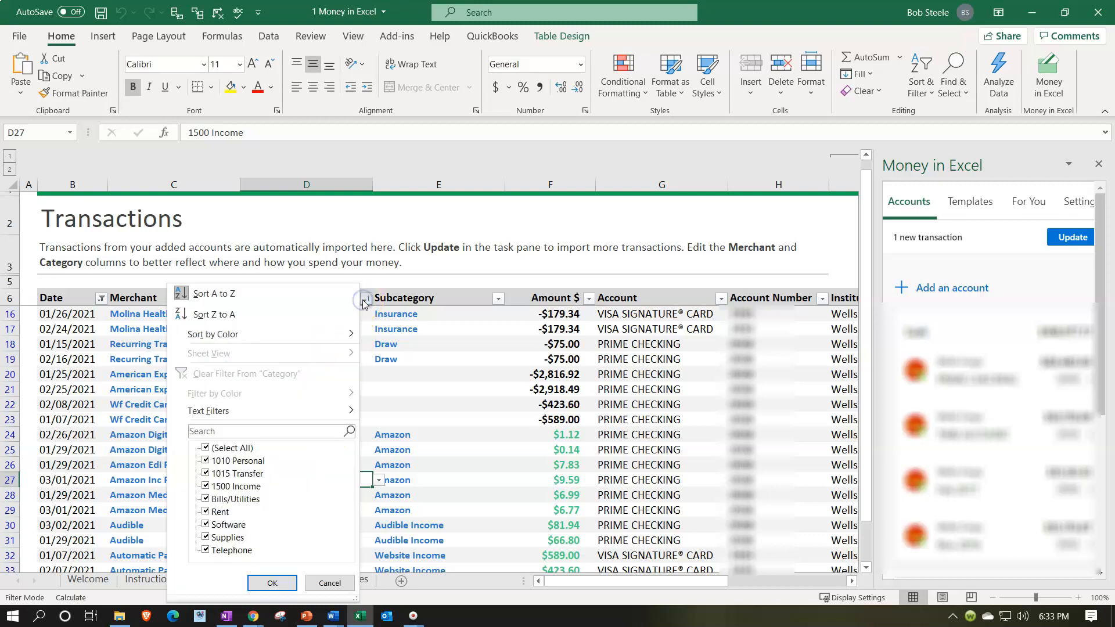
left_click(267, 294)
scroll(278, 348, "up", 3)
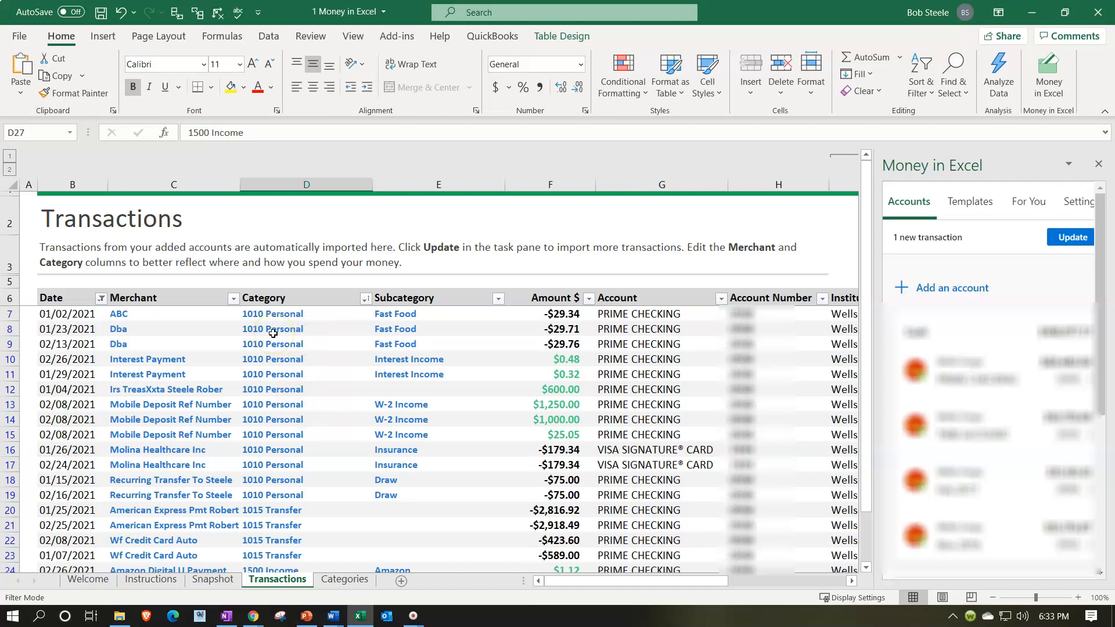
Examine the sorted transactions by category, from personal, transfer and income entries through to the expense categories.
scroll(273, 333, "down", 5)
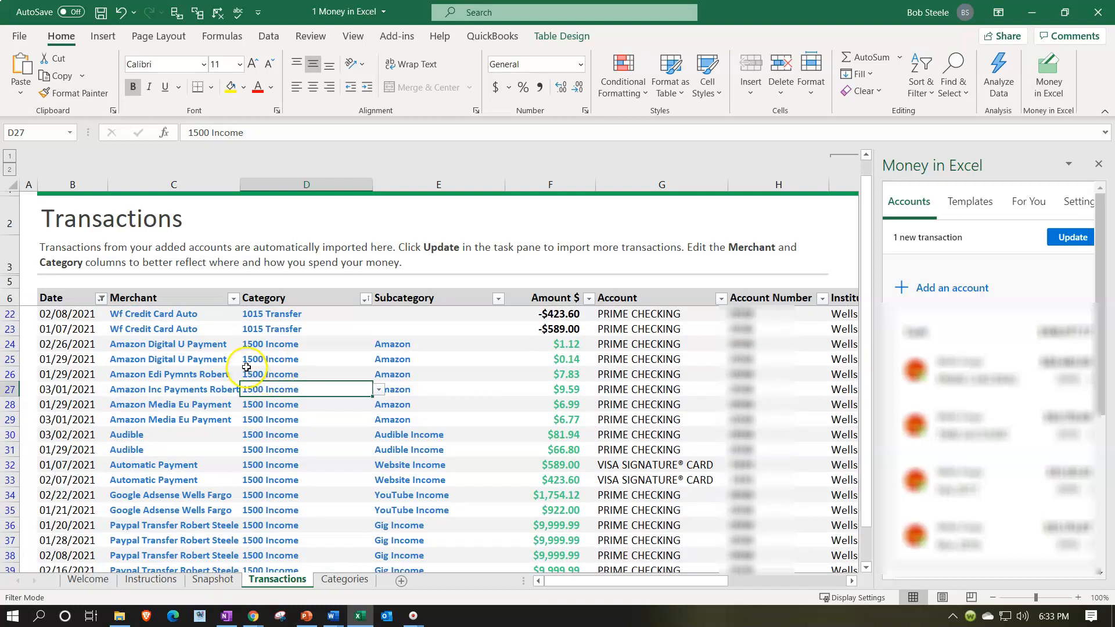
scroll(276, 360, "down", 7)
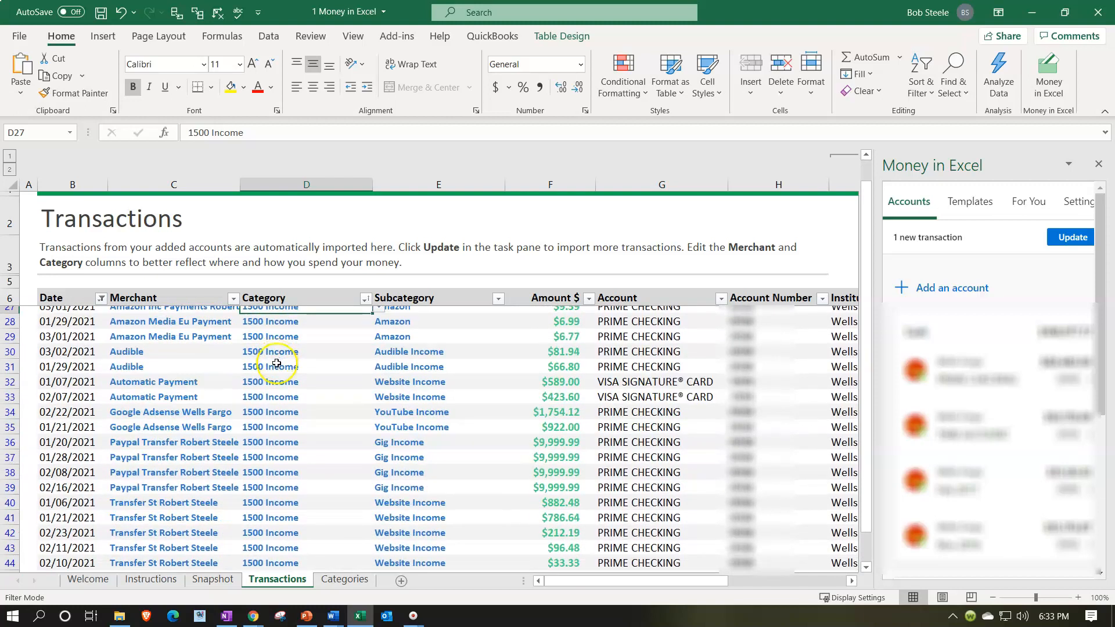
scroll(276, 363, "down", 2)
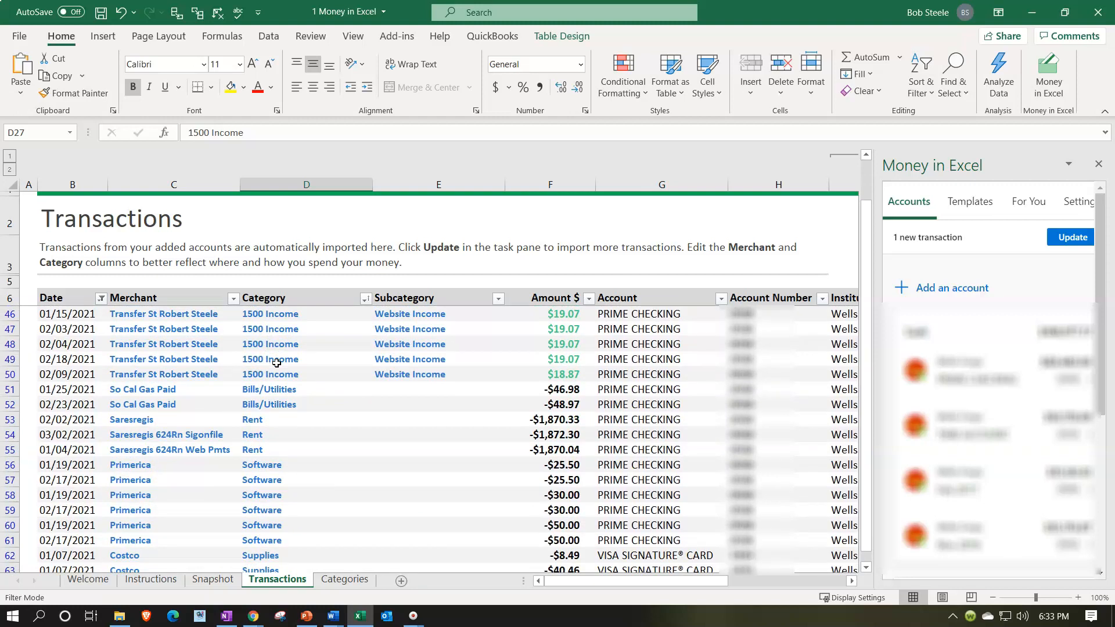
scroll(277, 363, "up", 2)
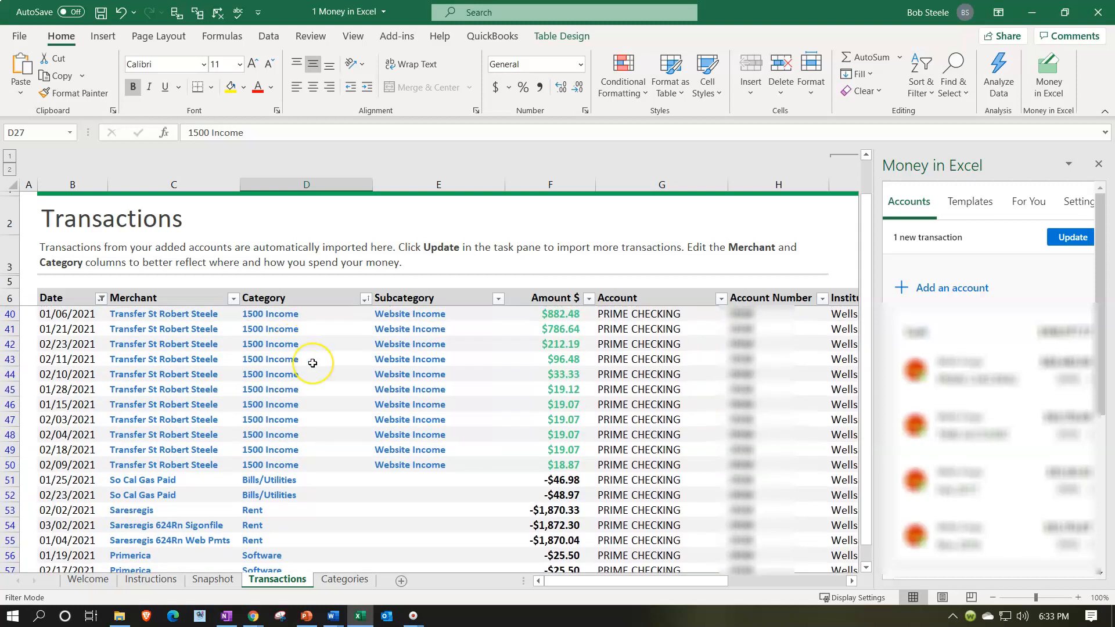
scroll(312, 363, "down", 2)
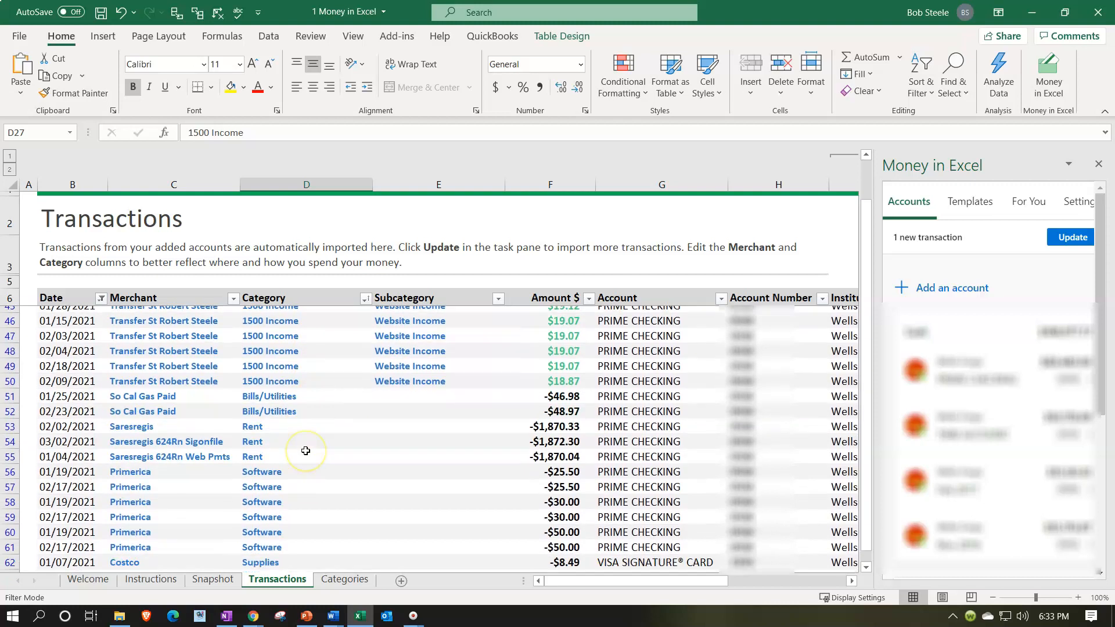
scroll(305, 450, "down", 1)
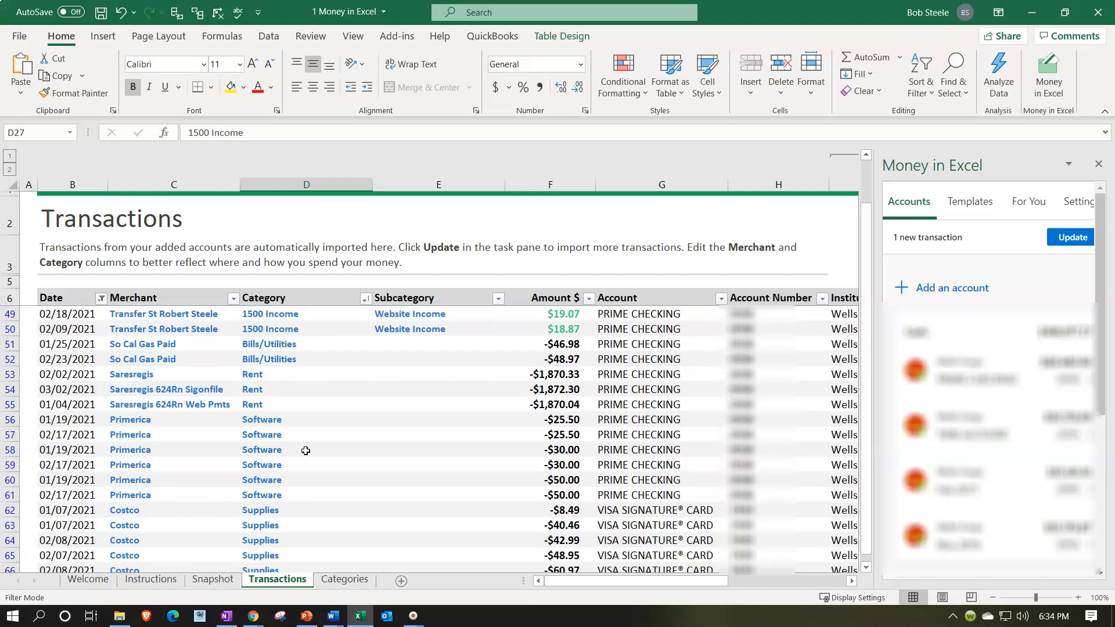
scroll(305, 451, "up", 9)
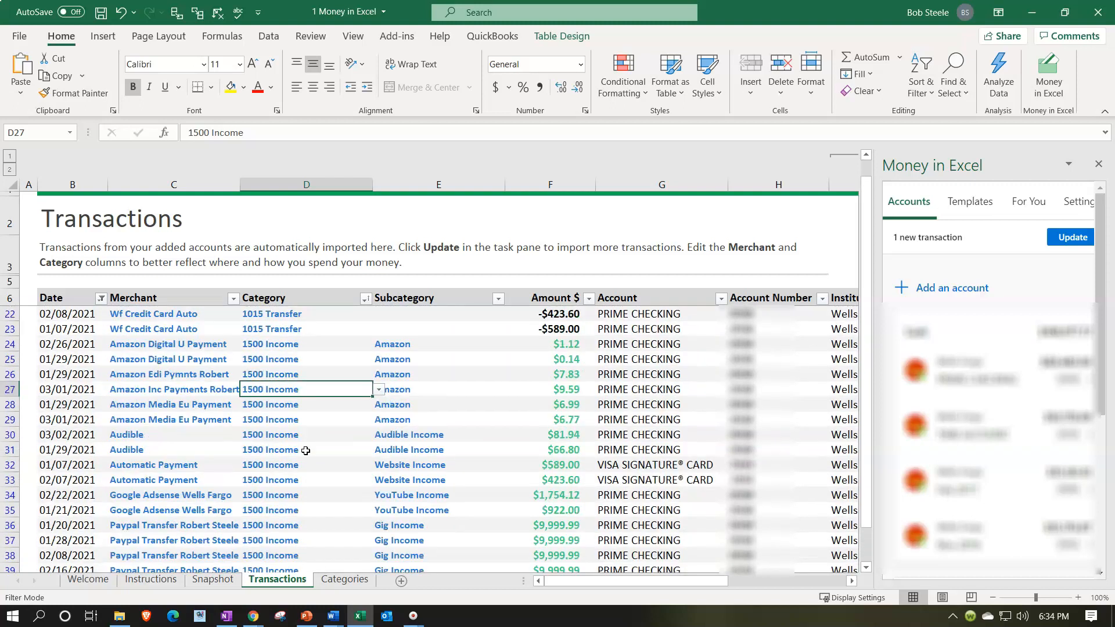
scroll(306, 450, "up", 5)
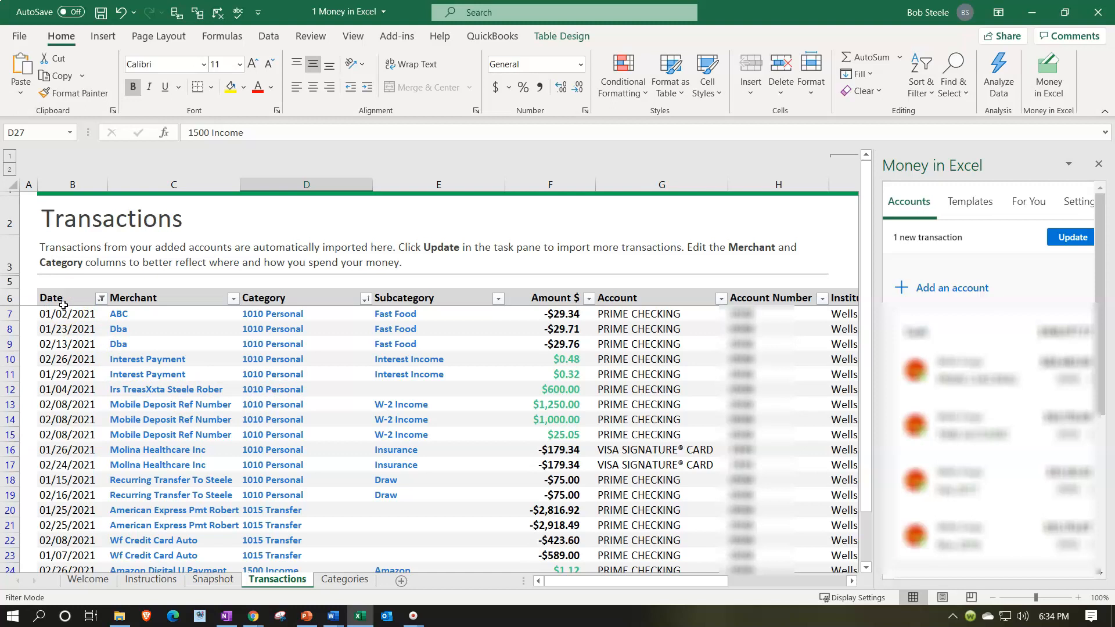
Add a blank worksheet and move it behind the Categories sheet.
left_click(105, 40)
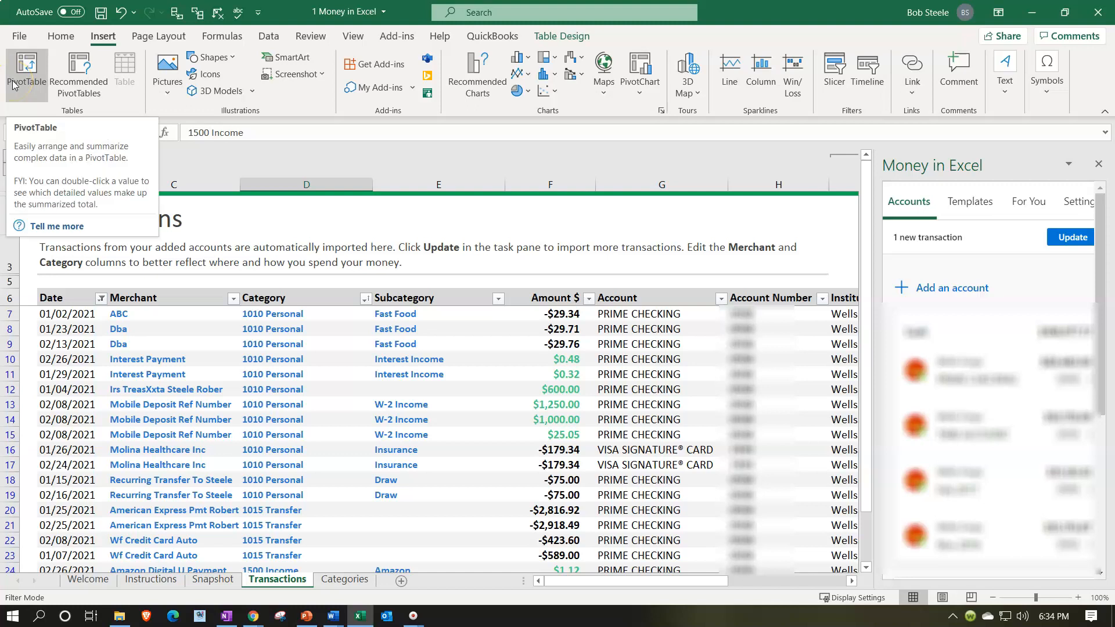
left_click(166, 405)
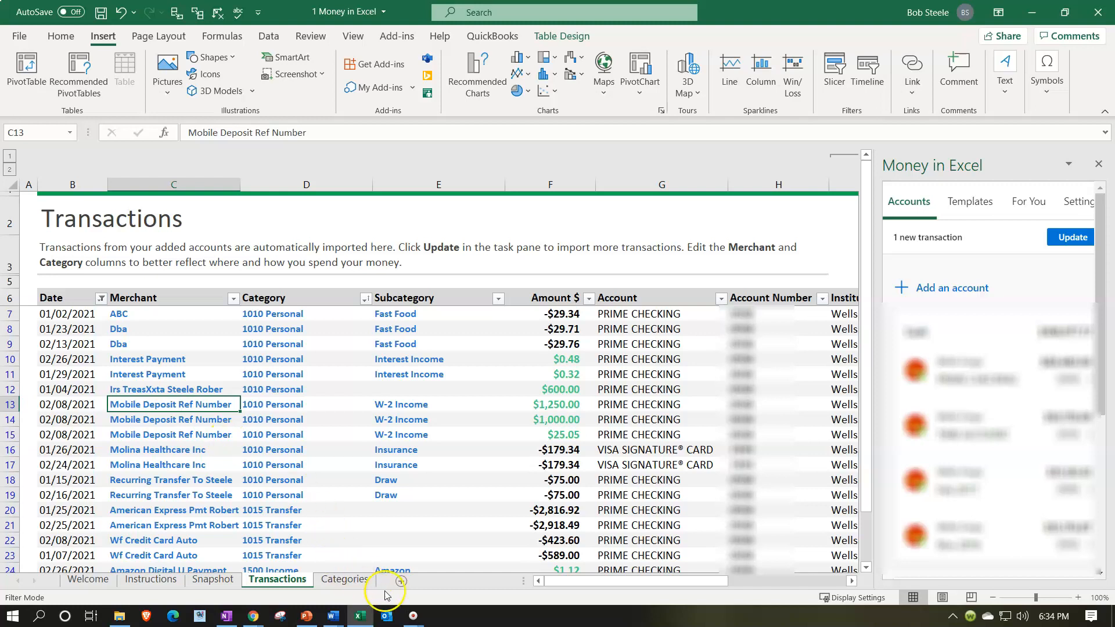
left_click(400, 581)
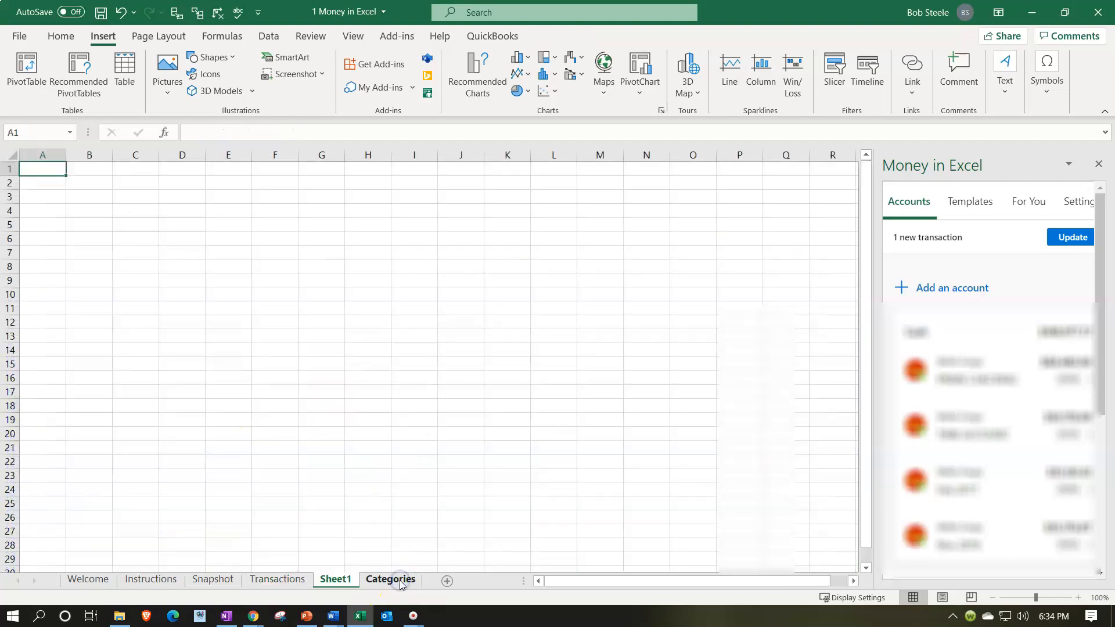
left_click_drag(344, 584, 424, 579)
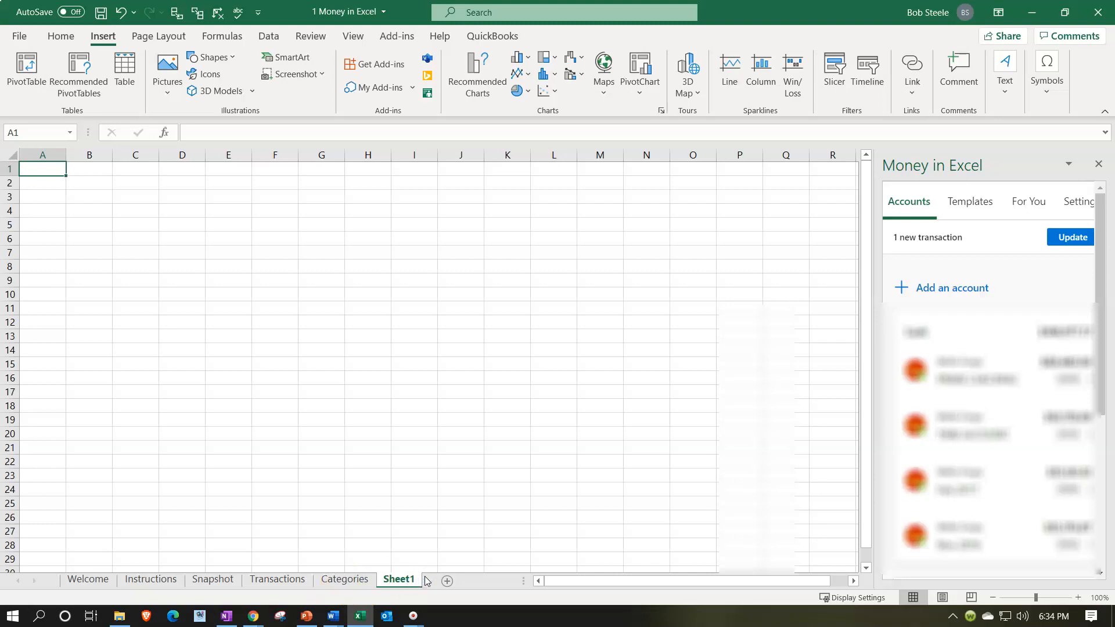
Copy the filtered rows of the Transactions sheet from header row 6 down to row 71.
left_click(254, 582)
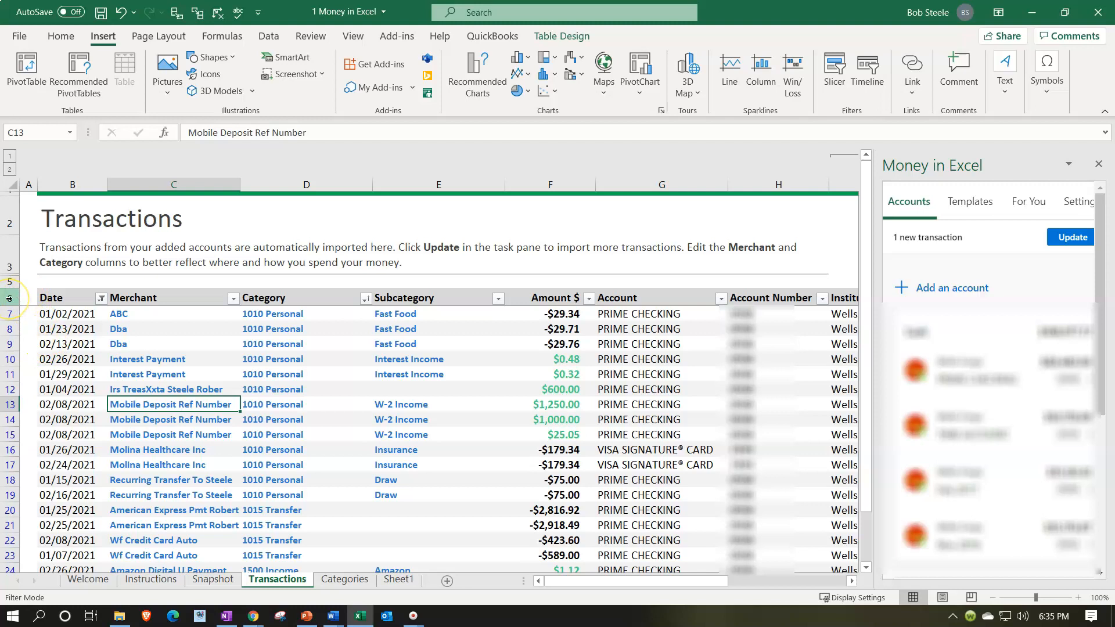
left_click_drag(9, 298, 23, 523)
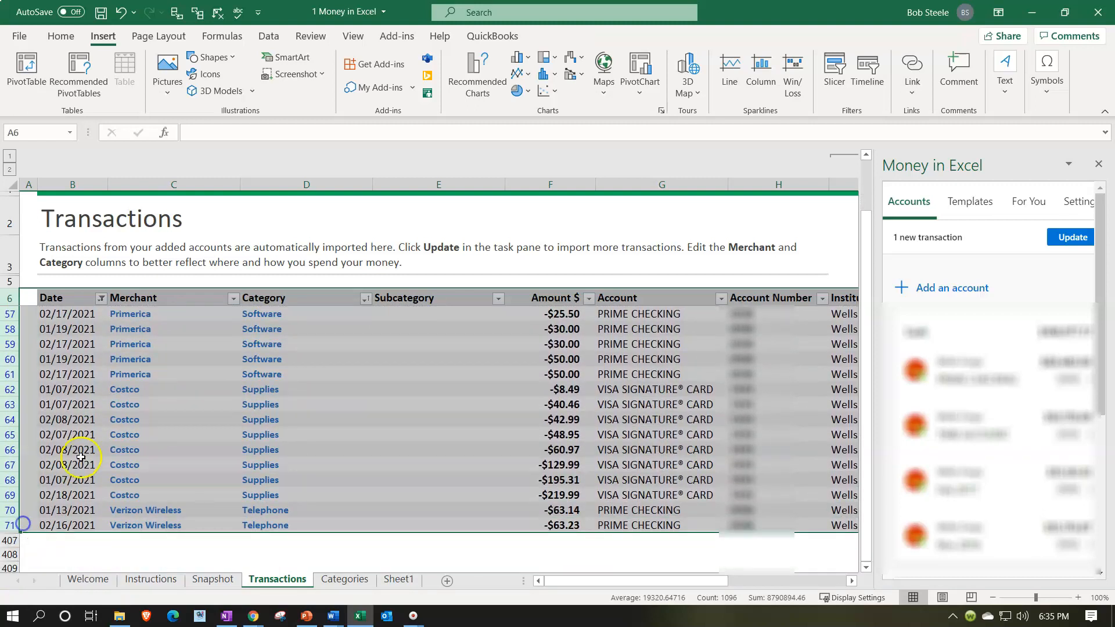
right_click(113, 422)
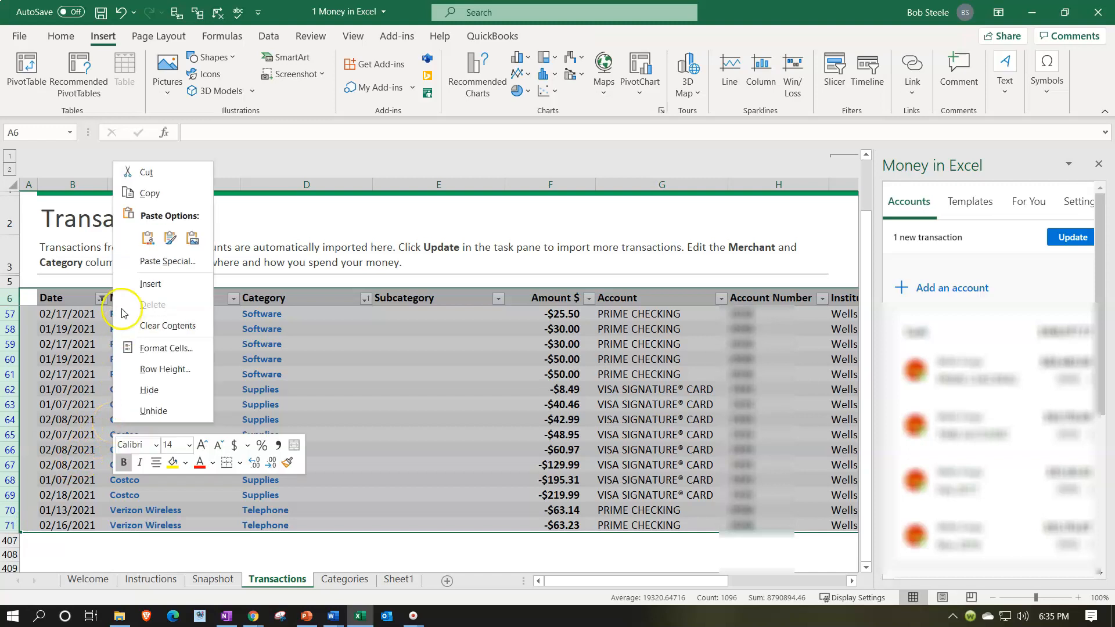
left_click(129, 193)
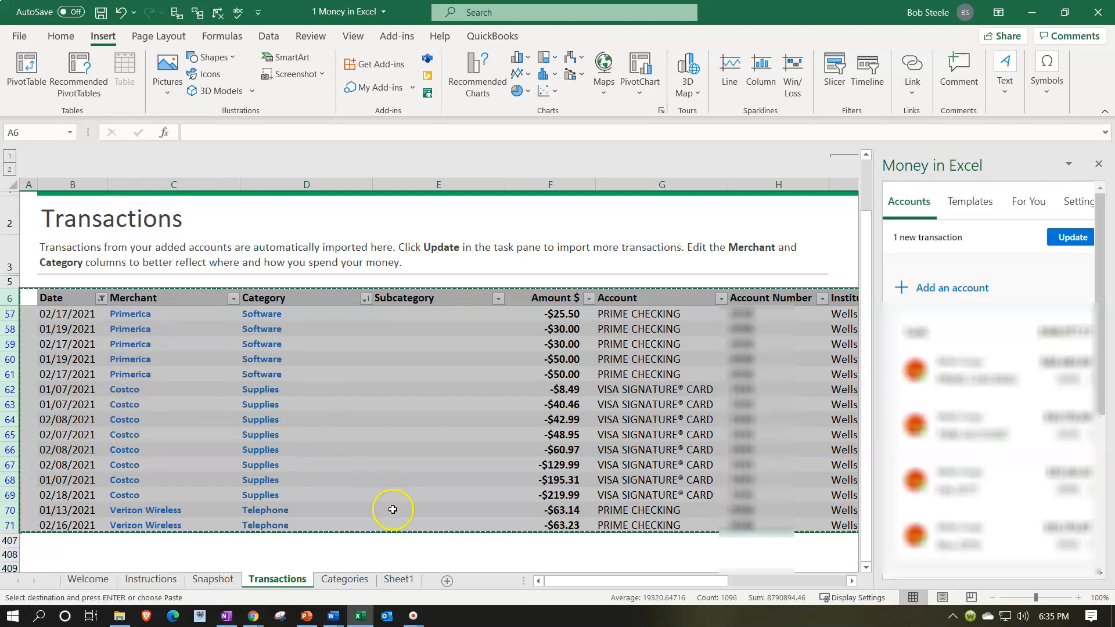
Paste the copied transactions as values at cell A1 of Sheet1 and close the Money in Excel pane.
left_click(398, 580)
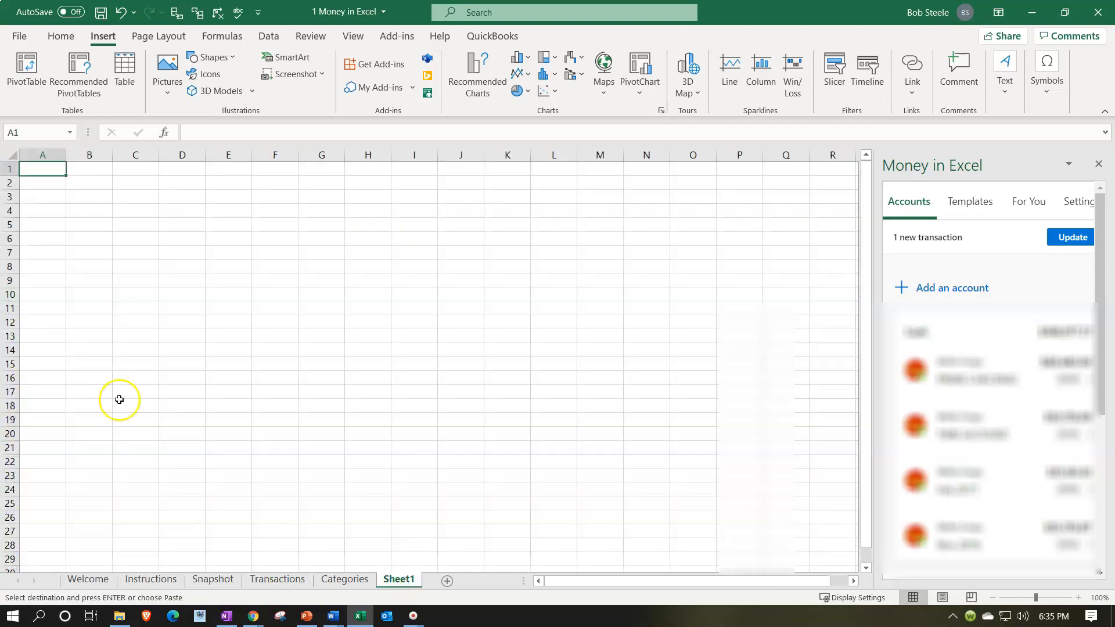
right_click(38, 172)
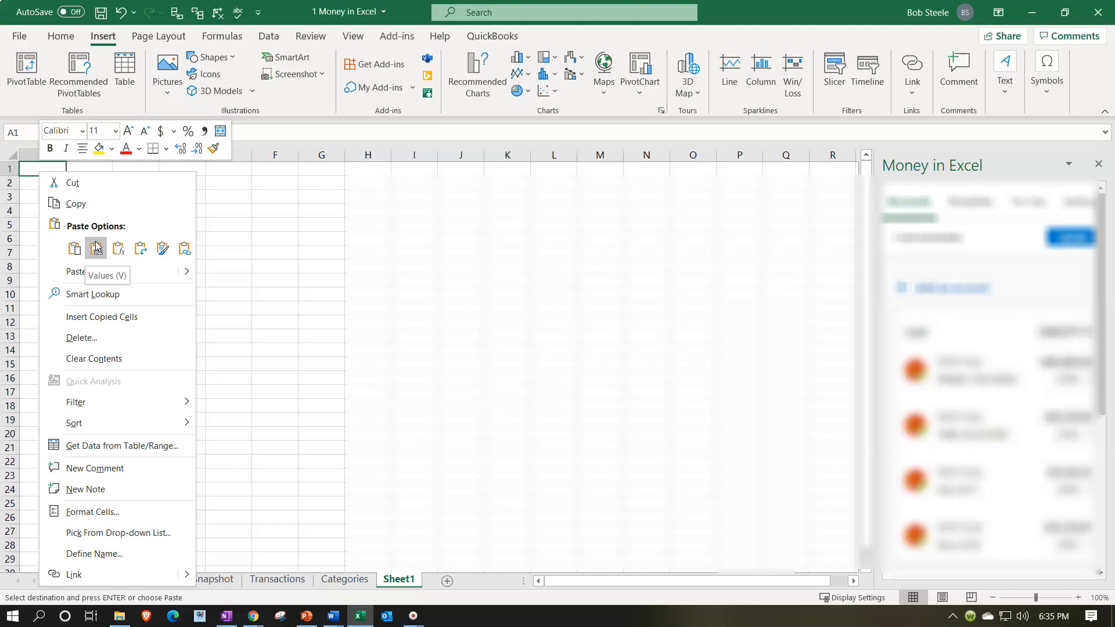
left_click(96, 248)
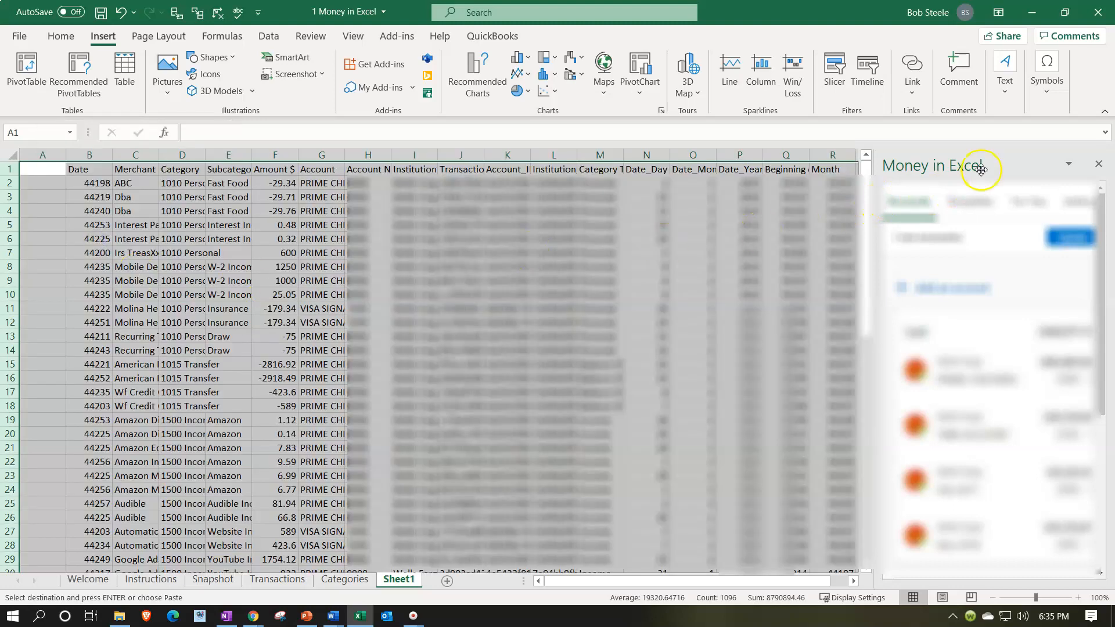
left_click(1100, 164)
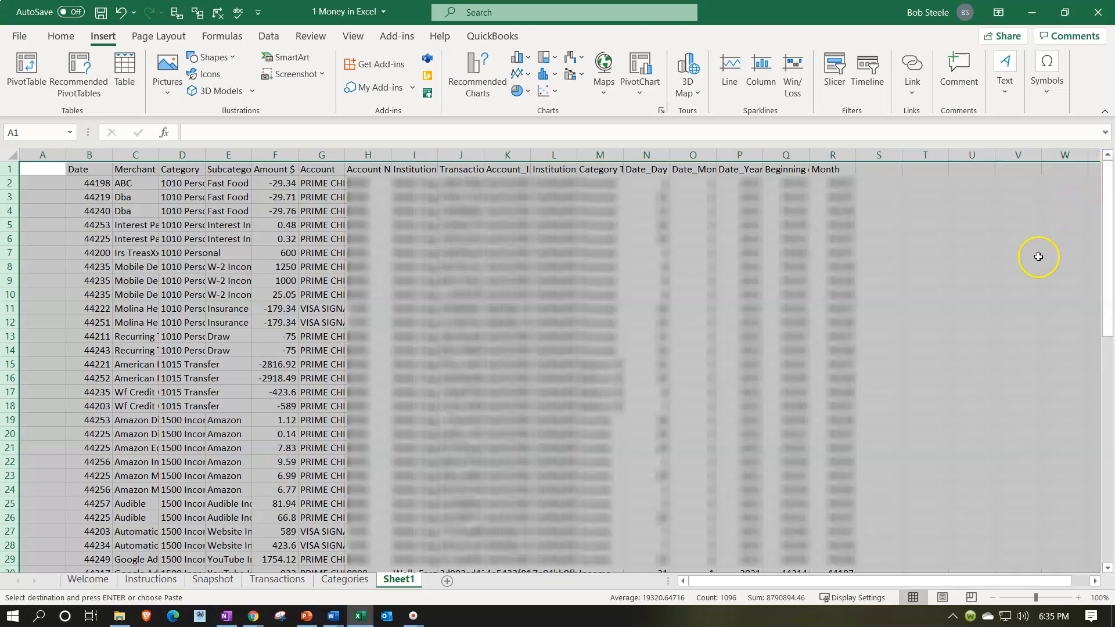
left_click(1016, 293)
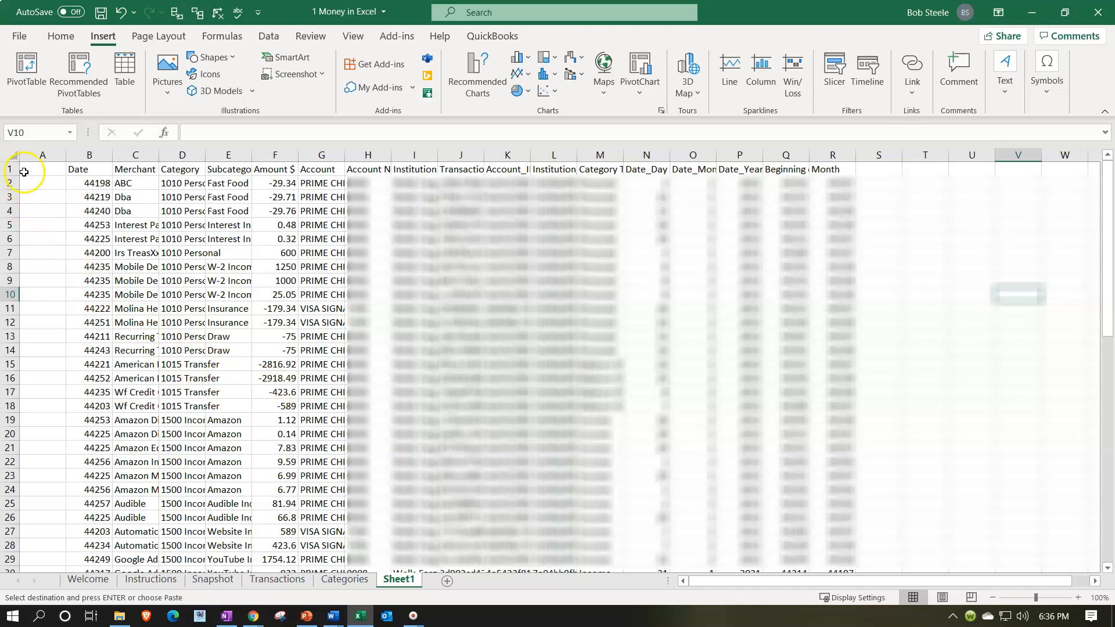
Widen the Merchant and Category columns of the pasted transactions on Sheet1 individually.
left_click(77, 155)
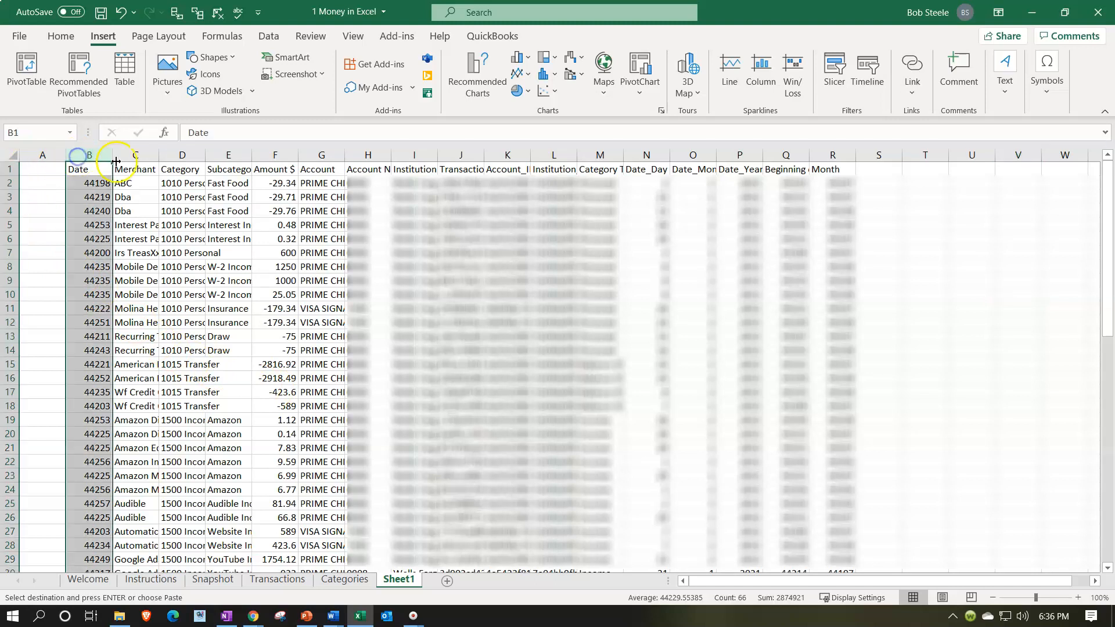
left_click(139, 155)
left_click_drag(156, 155, 273, 150)
left_click(200, 152)
left_click(277, 155)
Autofit the widths of columns B through R, from Date to Month, to their contents.
left_click_drag(87, 155, 903, 146)
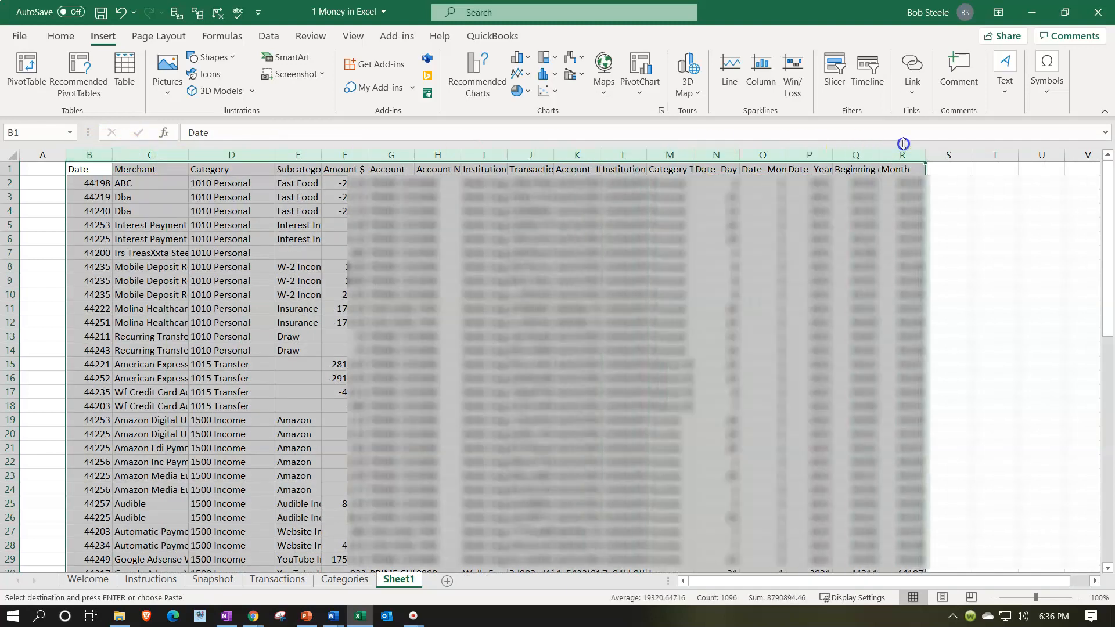
double_click(188, 157)
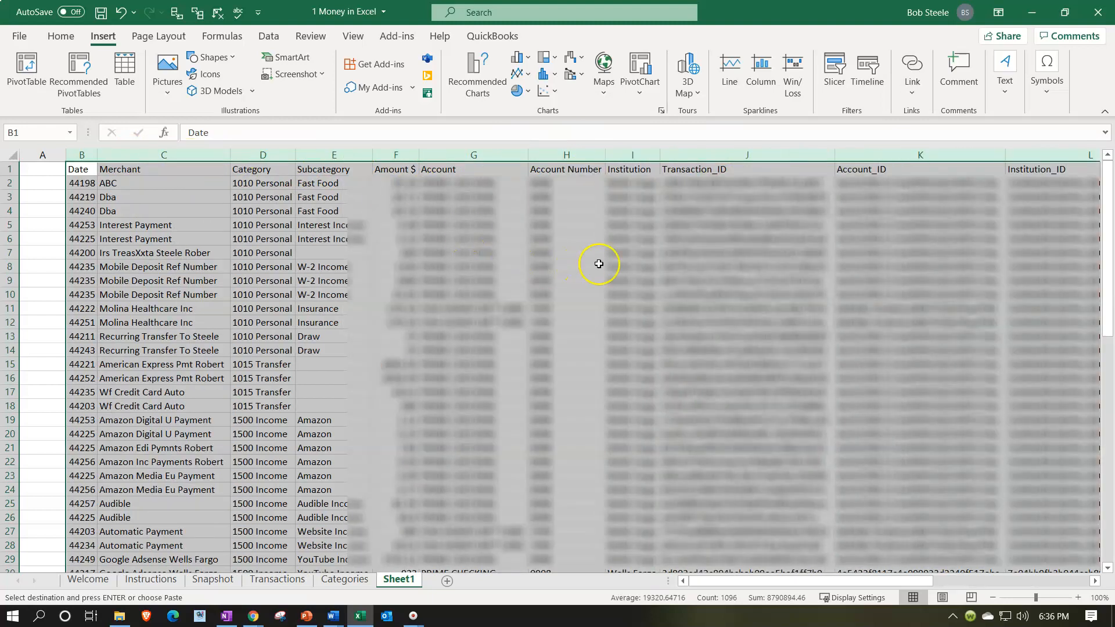
left_click(687, 260)
left_click(696, 193)
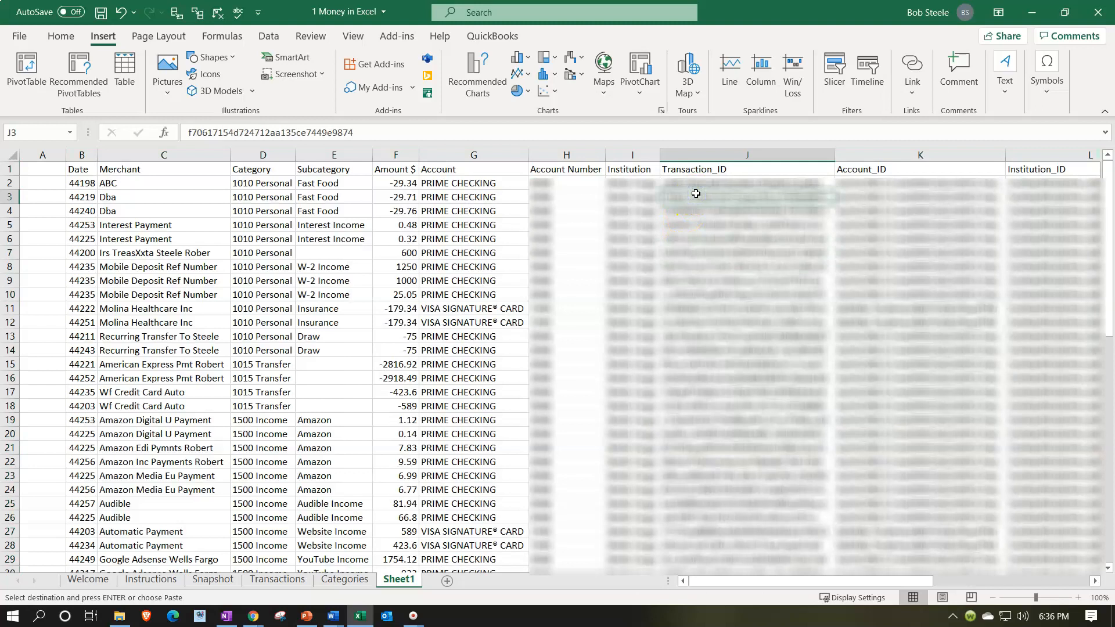
key("Left")
key("Left")
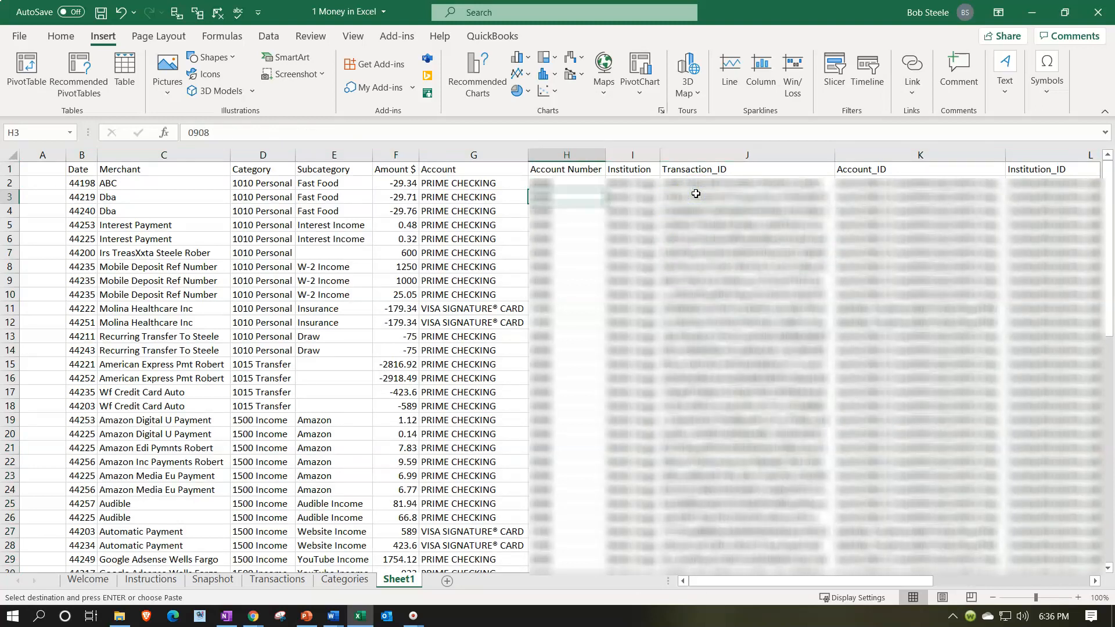
Make the header labels in row 1 bold.
left_click(12, 168)
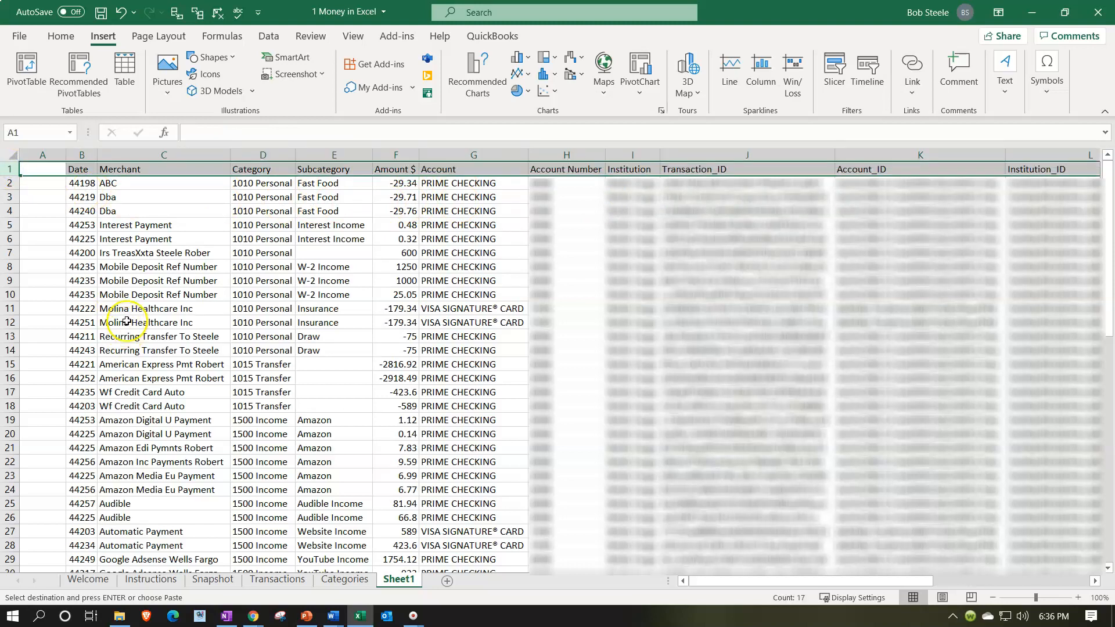
left_click(60, 39)
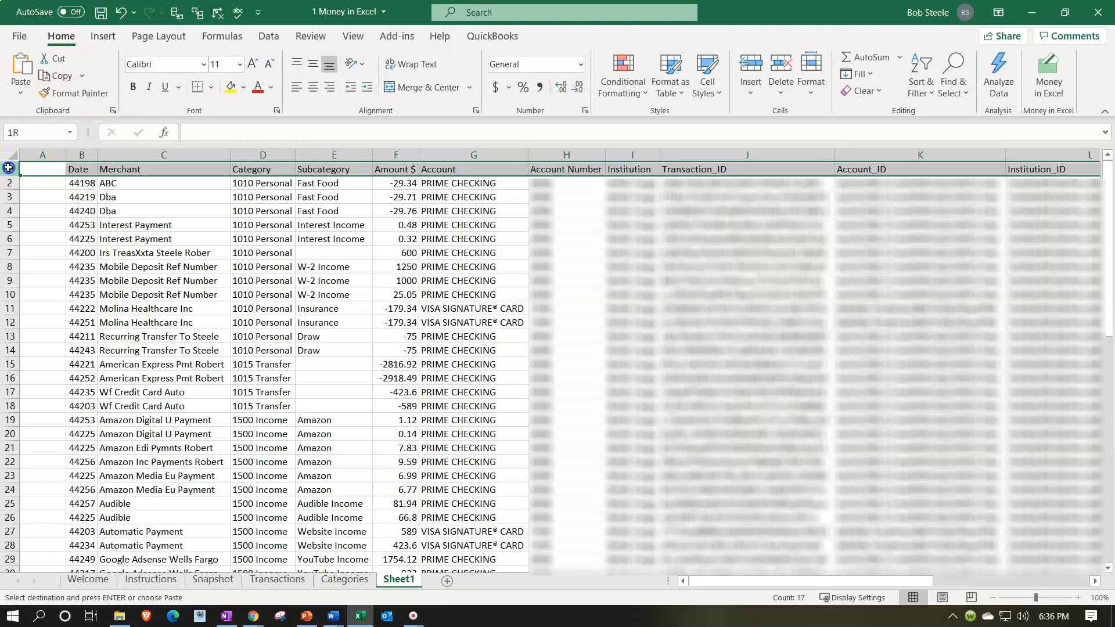
left_click(56, 54)
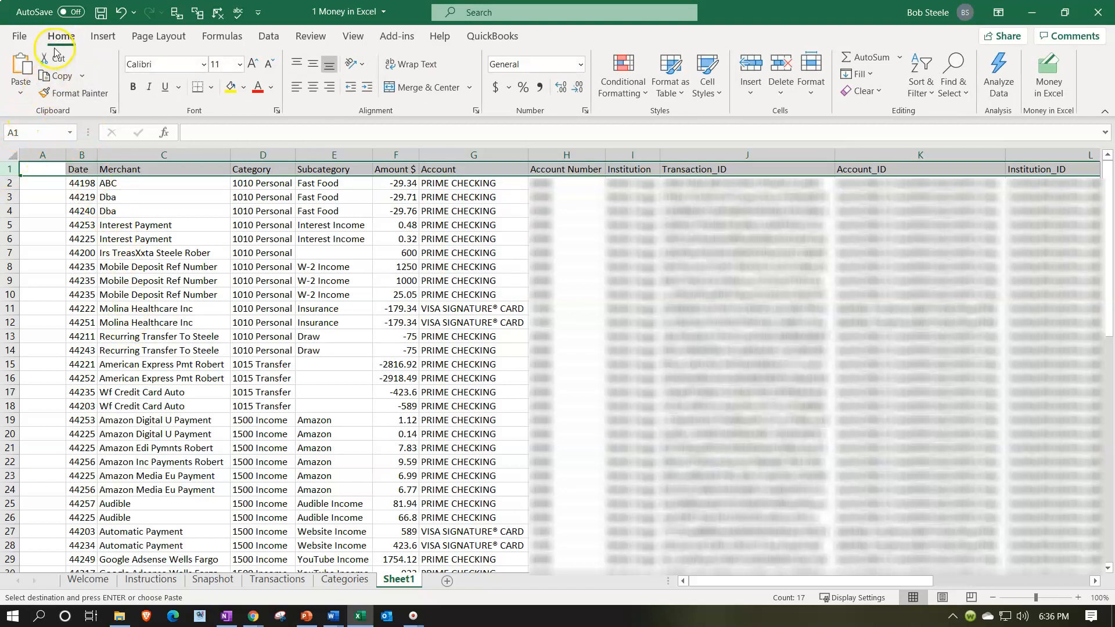
left_click(133, 88)
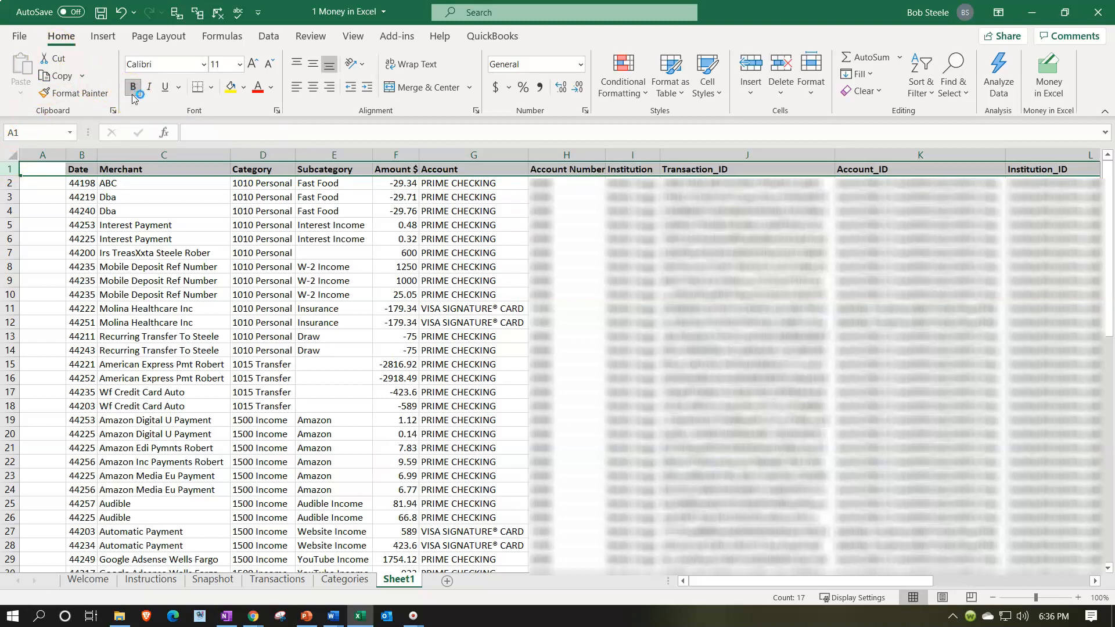
left_click(132, 187)
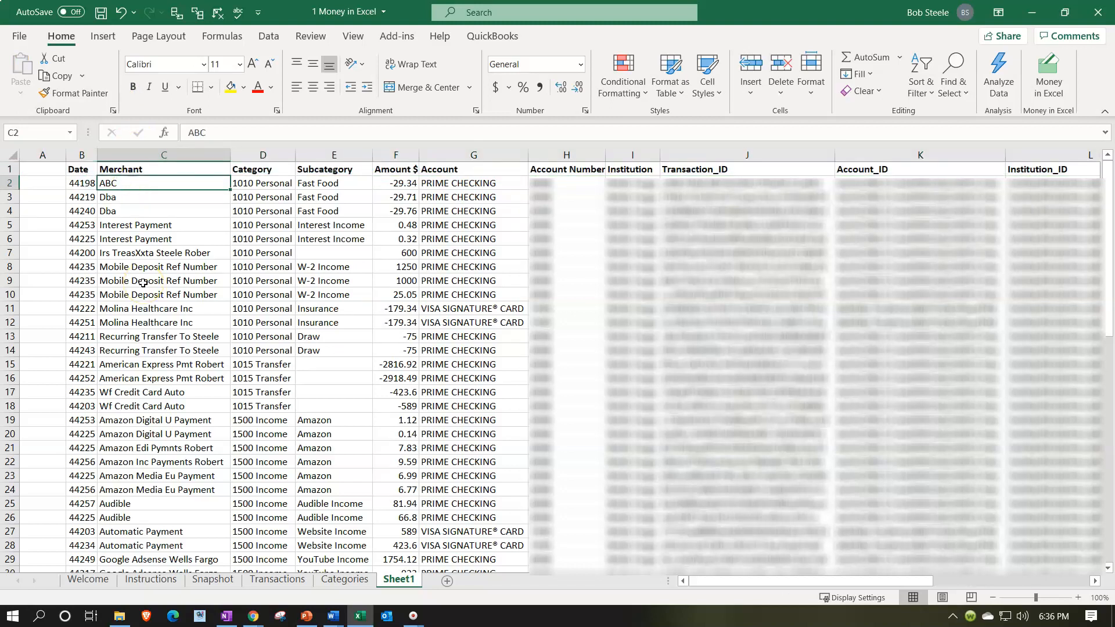
Format the Date column B with the Short Date number format.
left_click(82, 197)
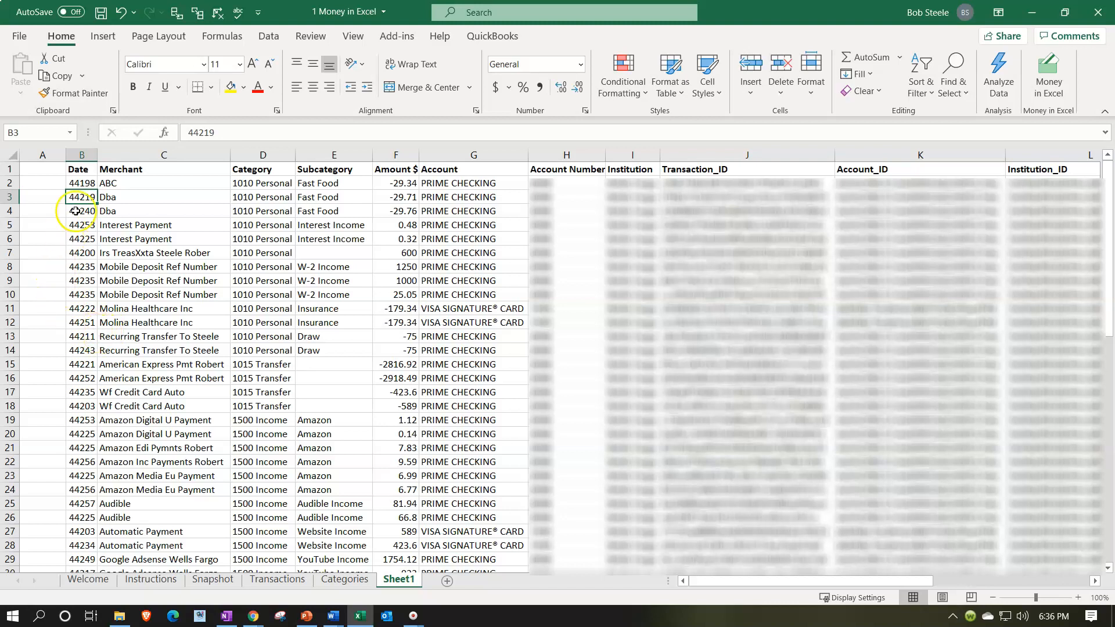
left_click(87, 155)
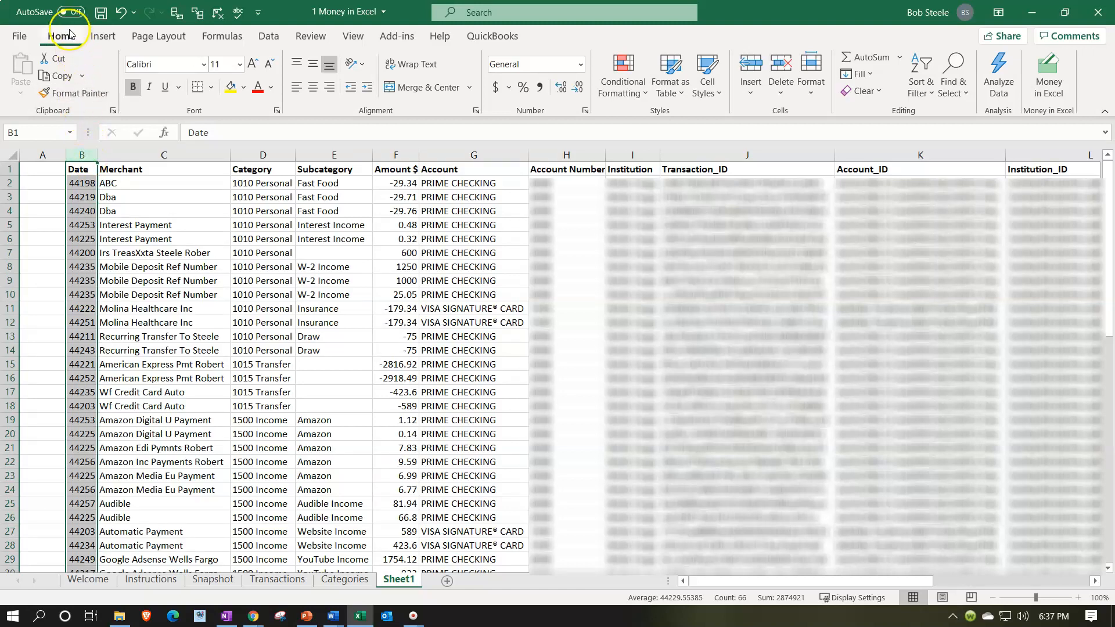
left_click(580, 65)
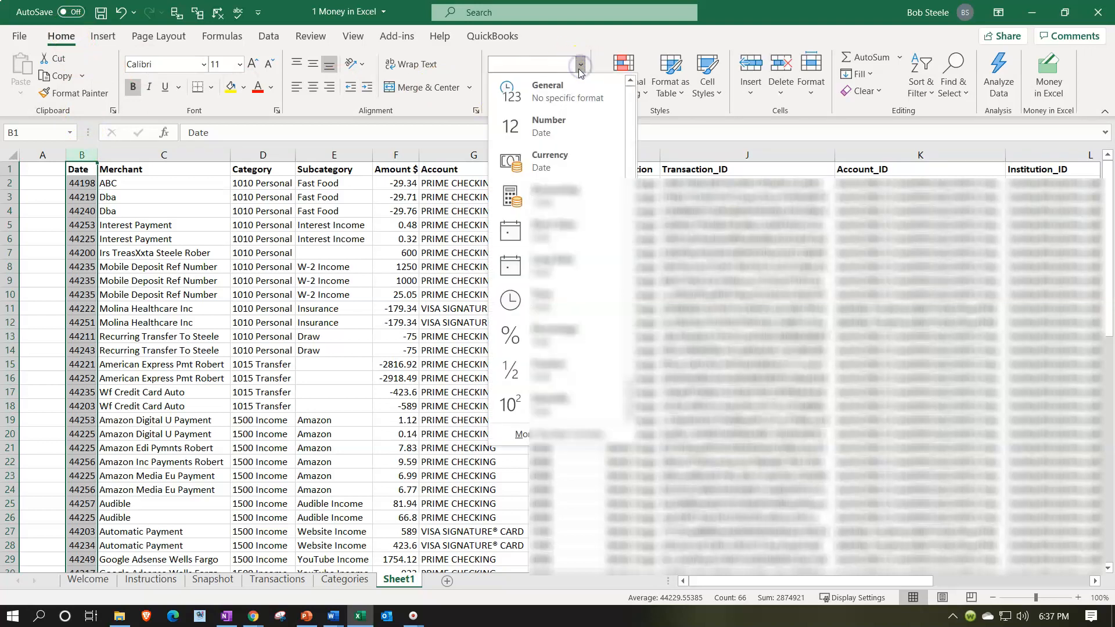
left_click(560, 231)
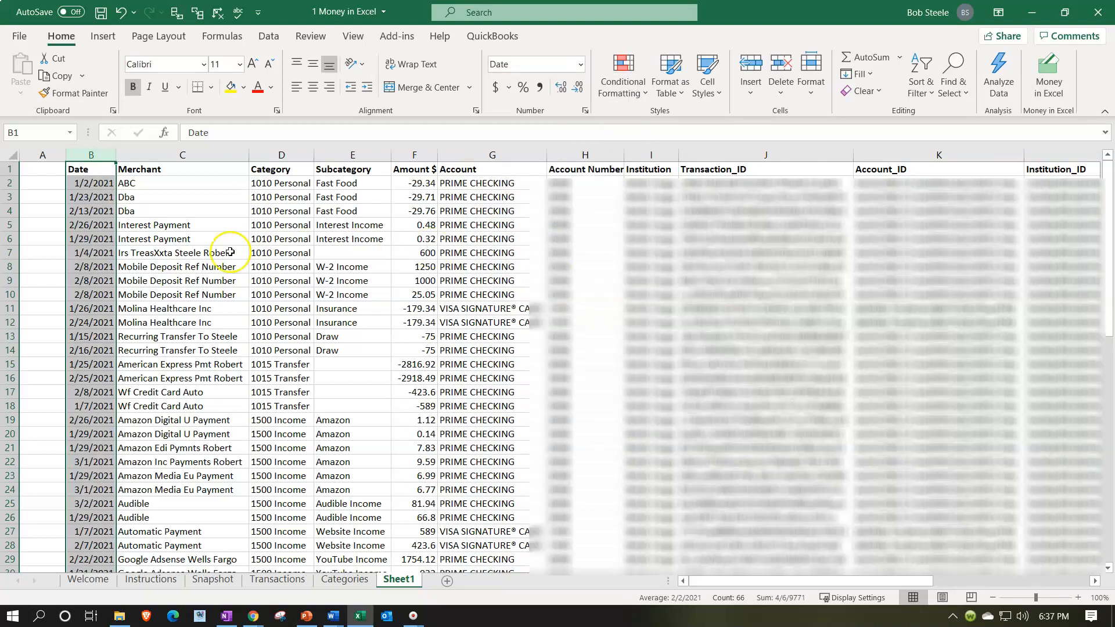
left_click(171, 235)
Format the Amount $ column as Currency with no symbol, two decimal places, and negative numbers in red parentheses.
left_click(264, 199)
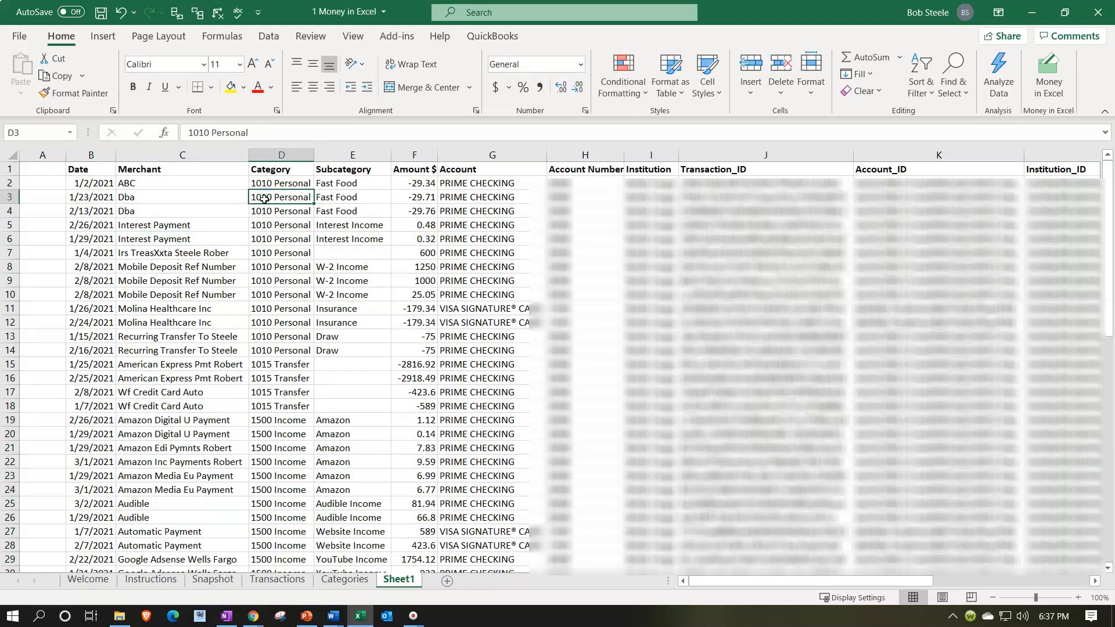
key("Right")
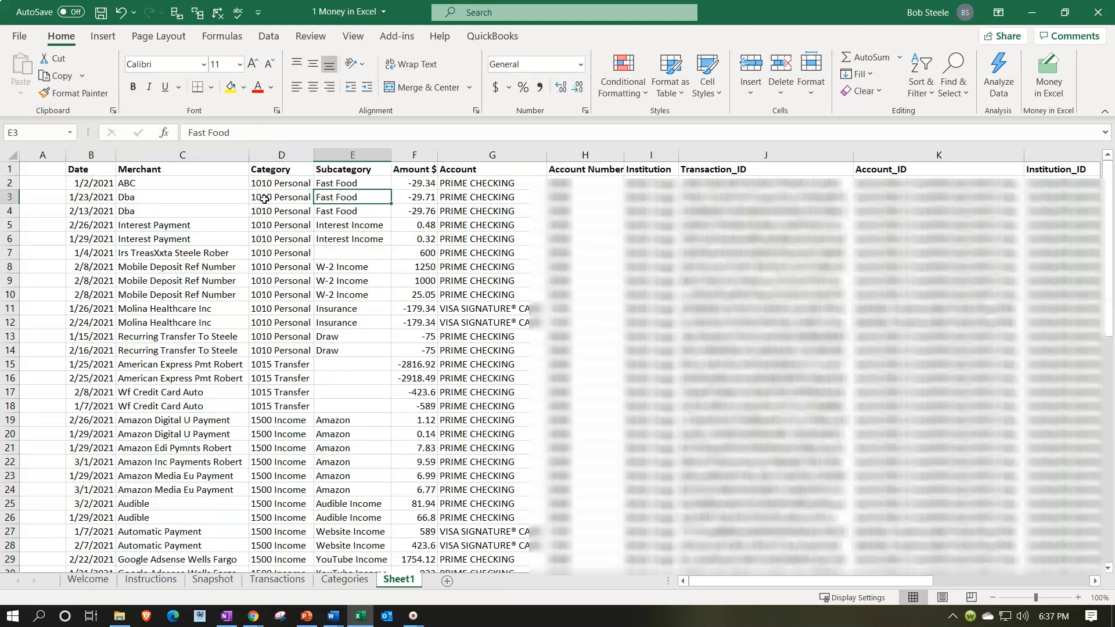
key("Right")
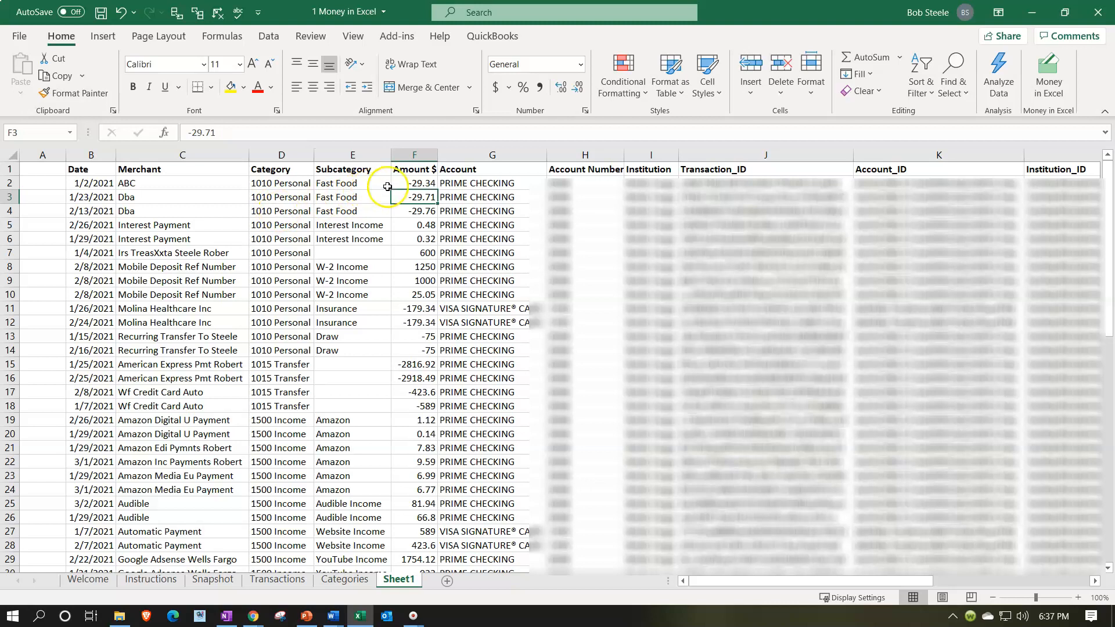
left_click(417, 154)
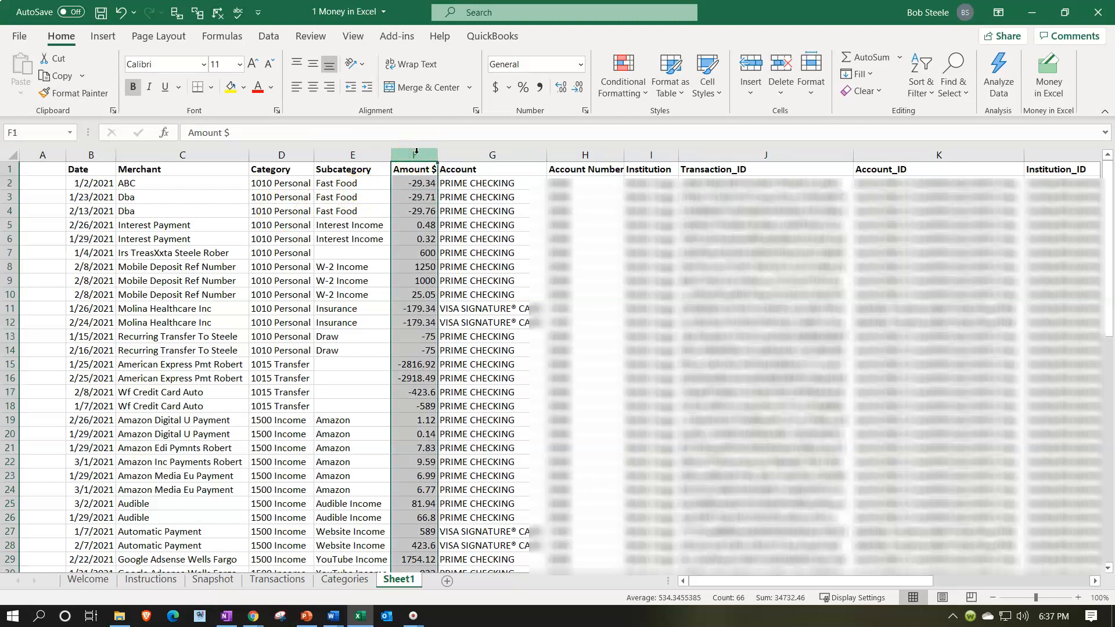
right_click(406, 232)
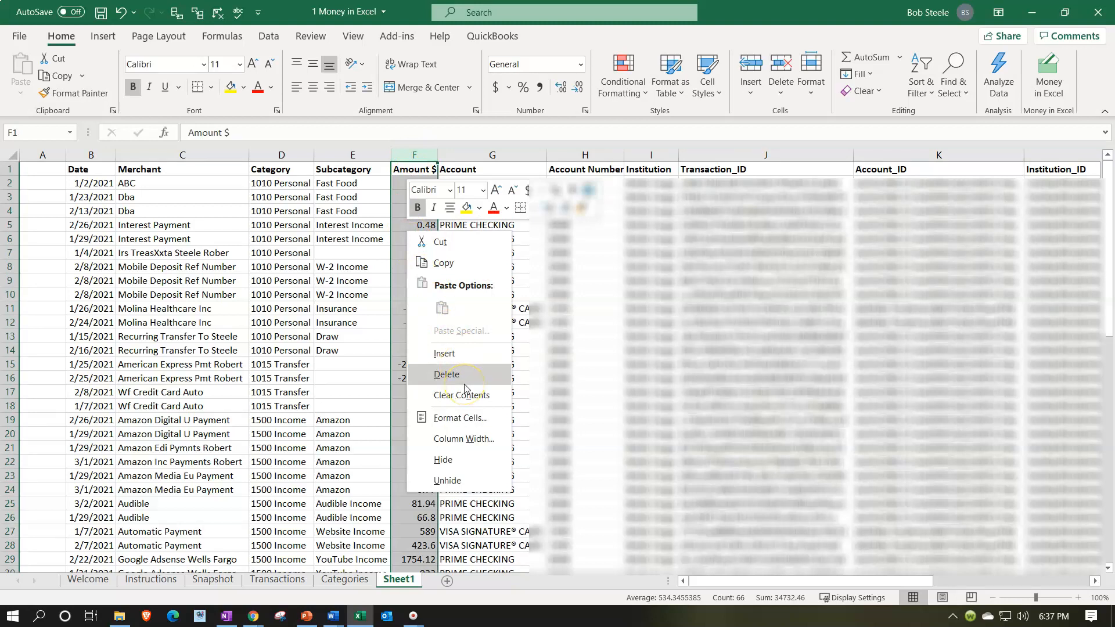
left_click(466, 426)
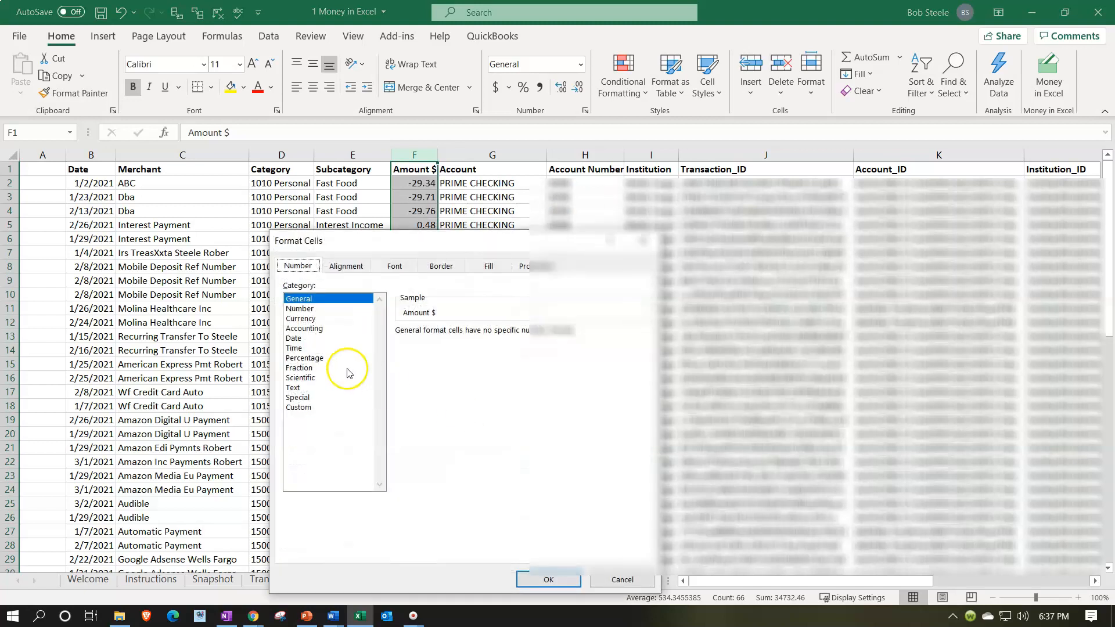
left_click(300, 319)
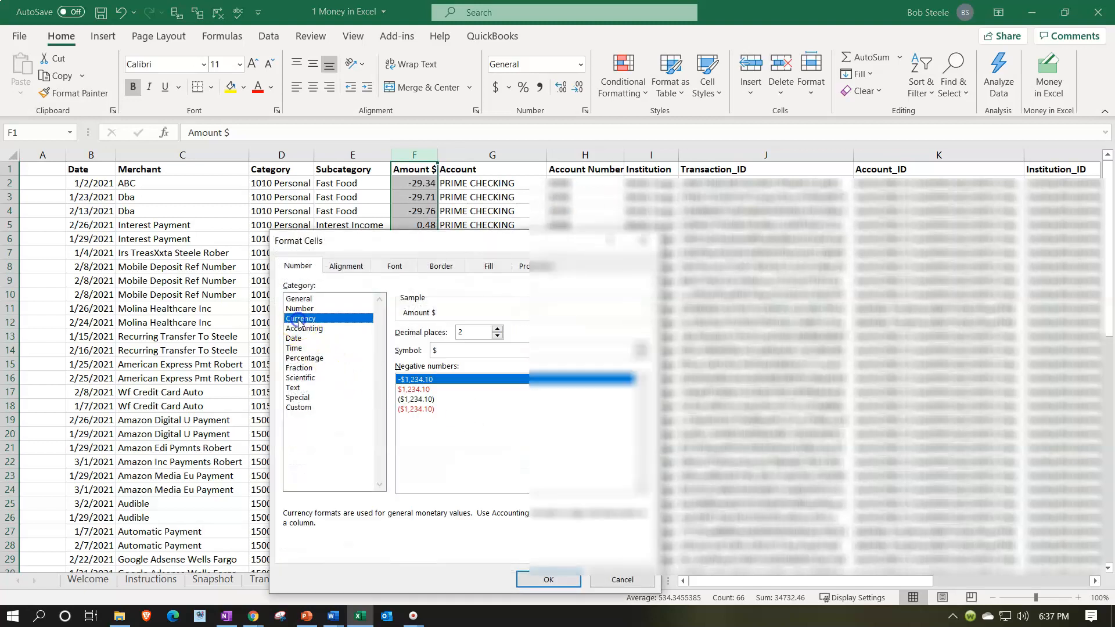
left_click(413, 409)
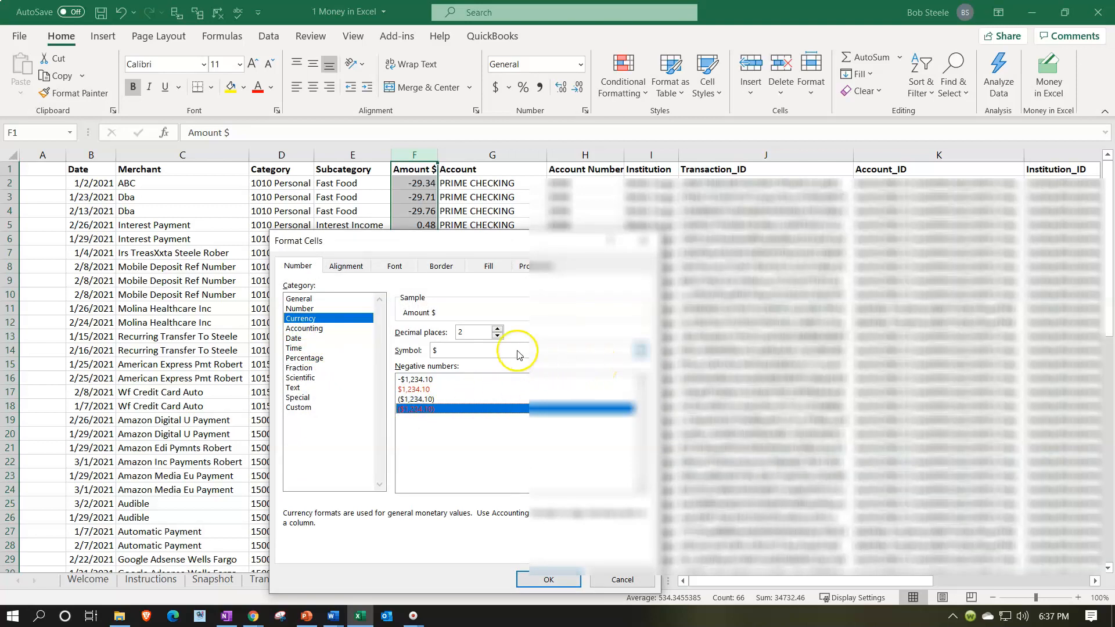
left_click(640, 351)
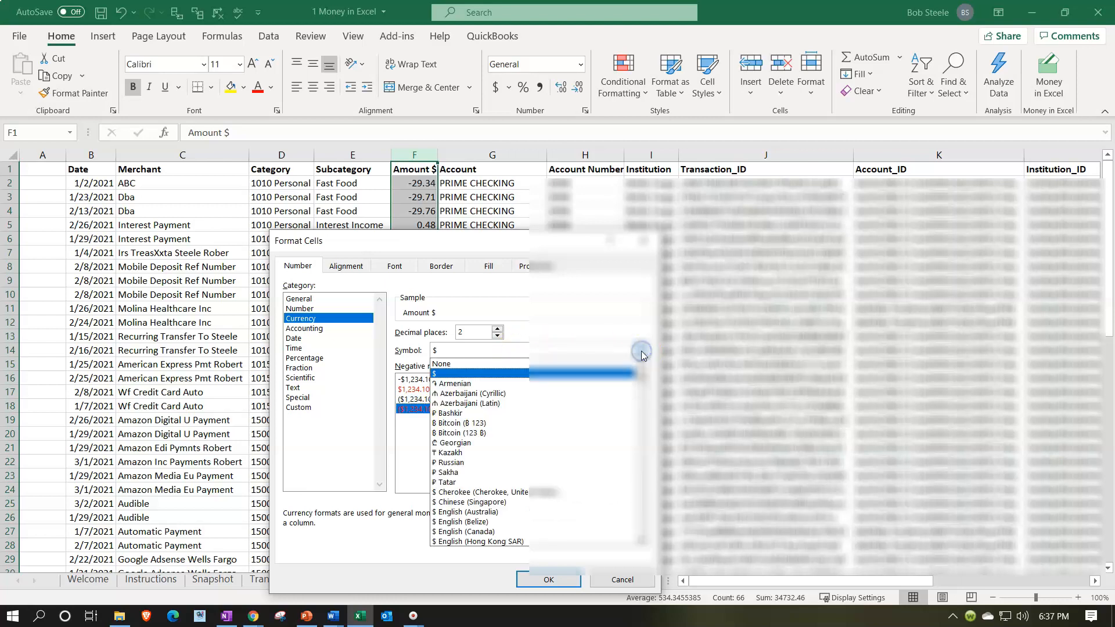
left_click(493, 365)
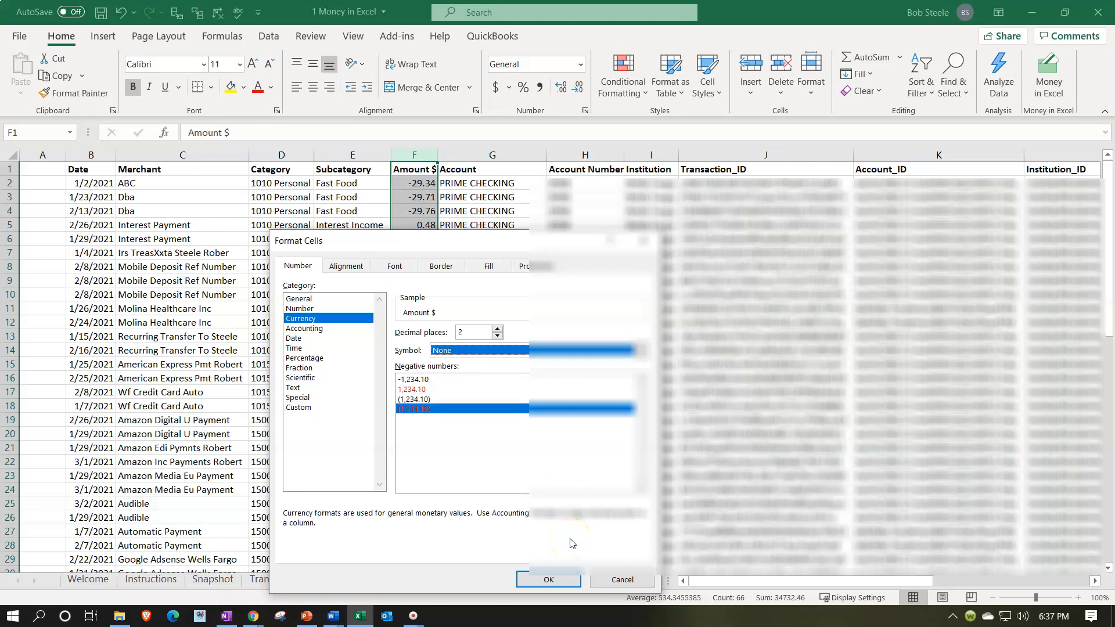
left_click(560, 578)
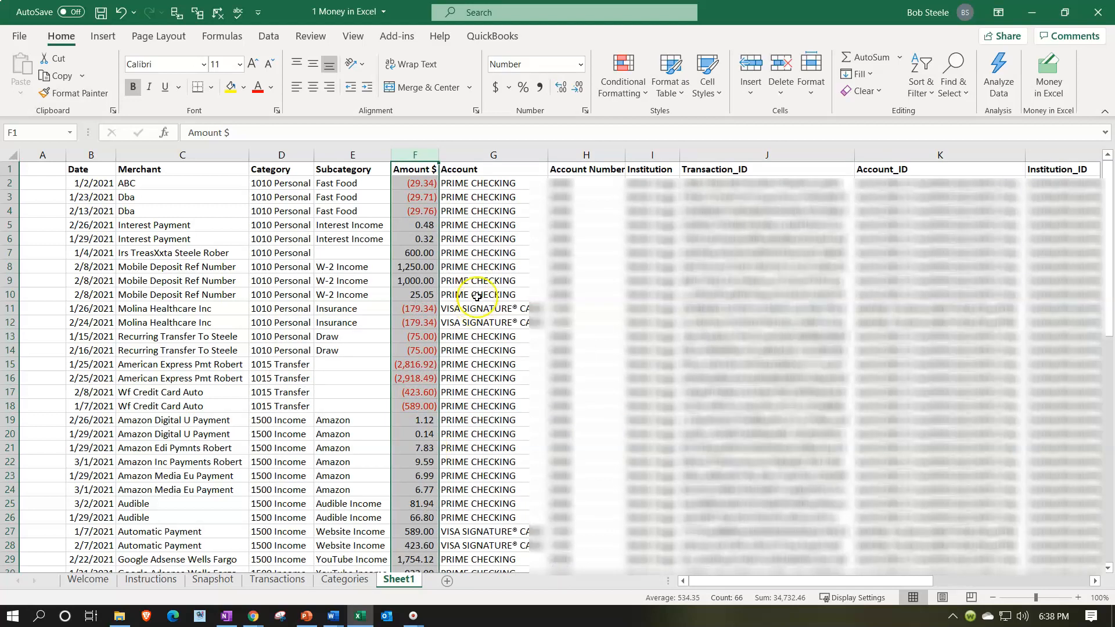
Delete columns G through L, from Account to Institution_ID.
left_click(485, 264)
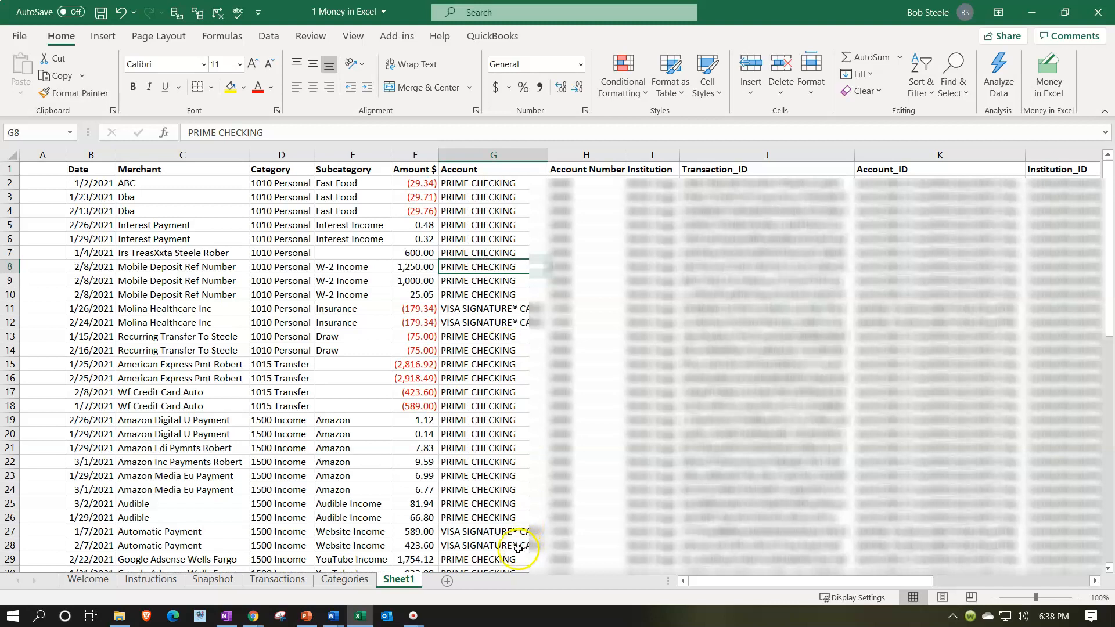
left_click(500, 540)
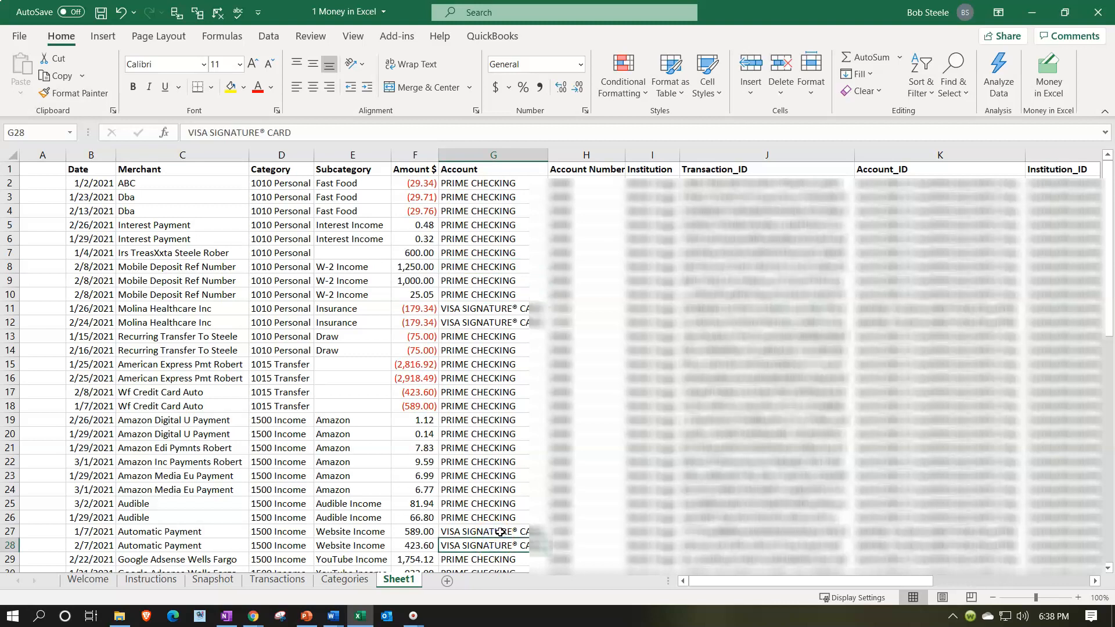
left_click(519, 542)
left_click(479, 156)
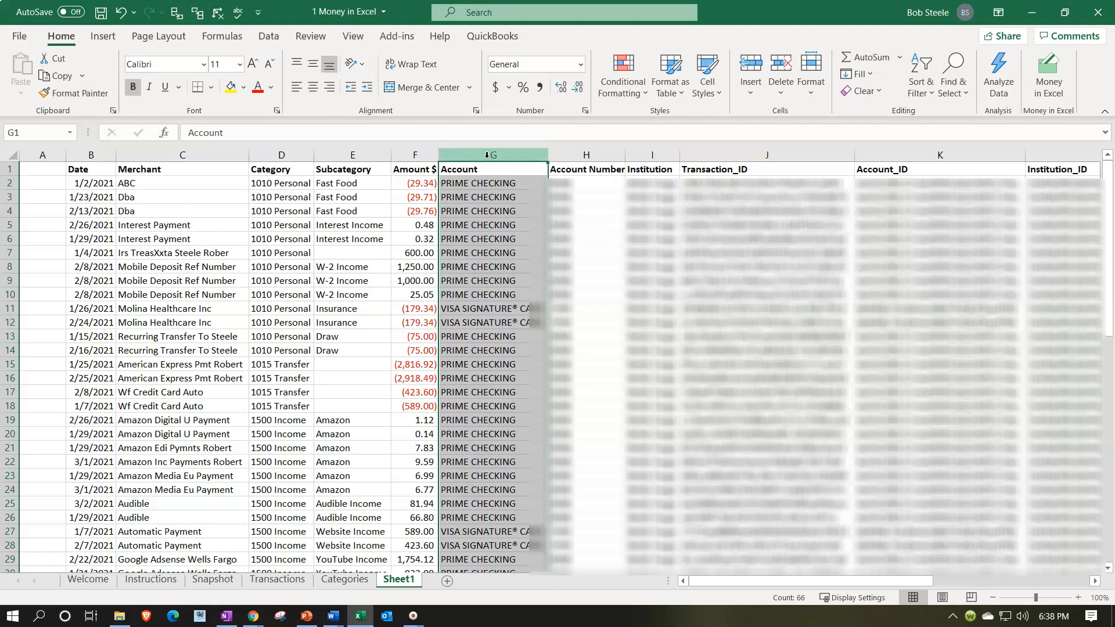
left_click_drag(486, 154, 1031, 155)
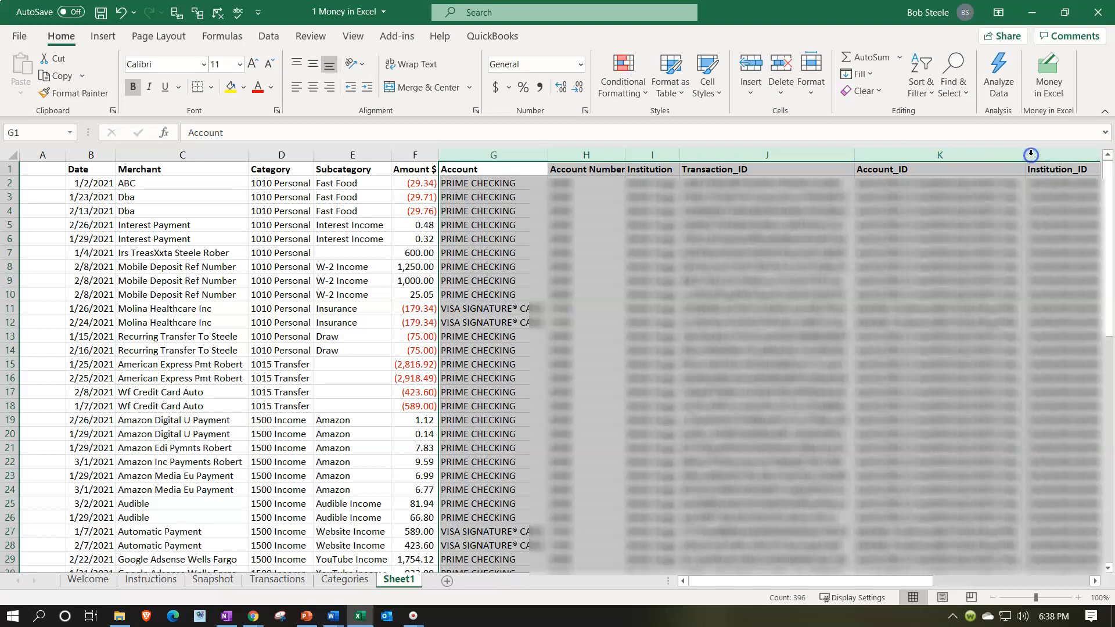
right_click(945, 385)
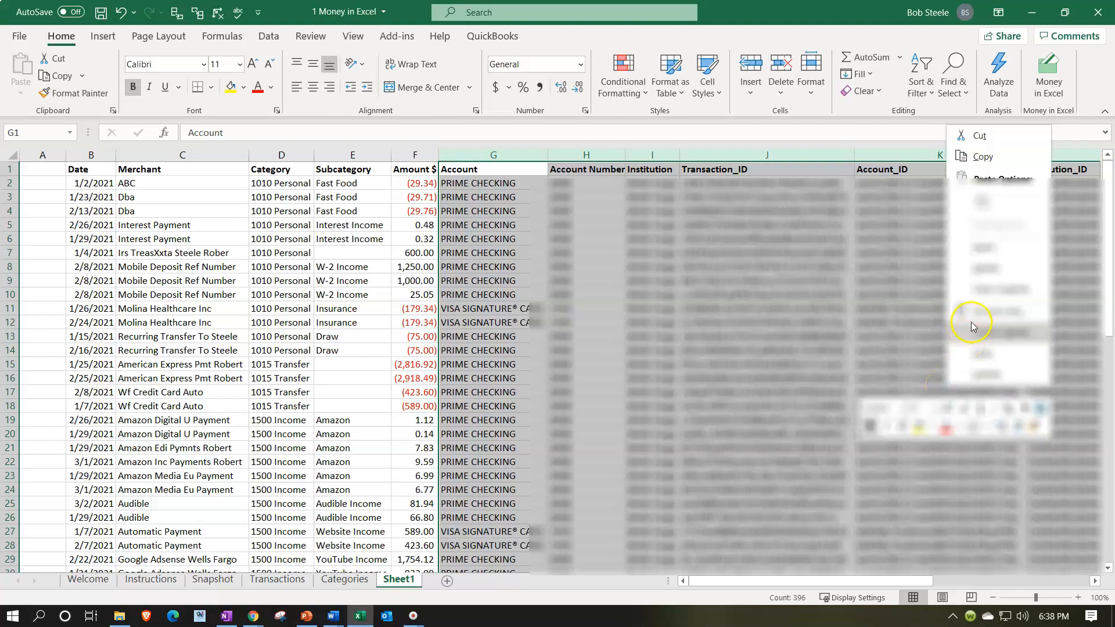
left_click(974, 288)
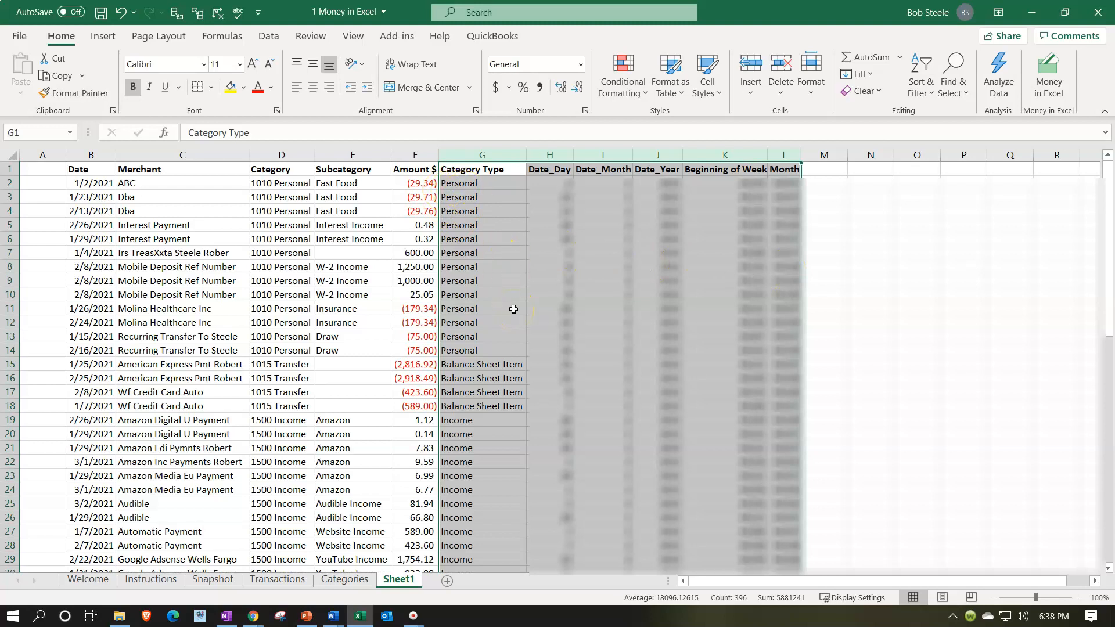
Delete columns H through L, from Date_Day to Month, leaving Category Type as the last column.
left_click(514, 392)
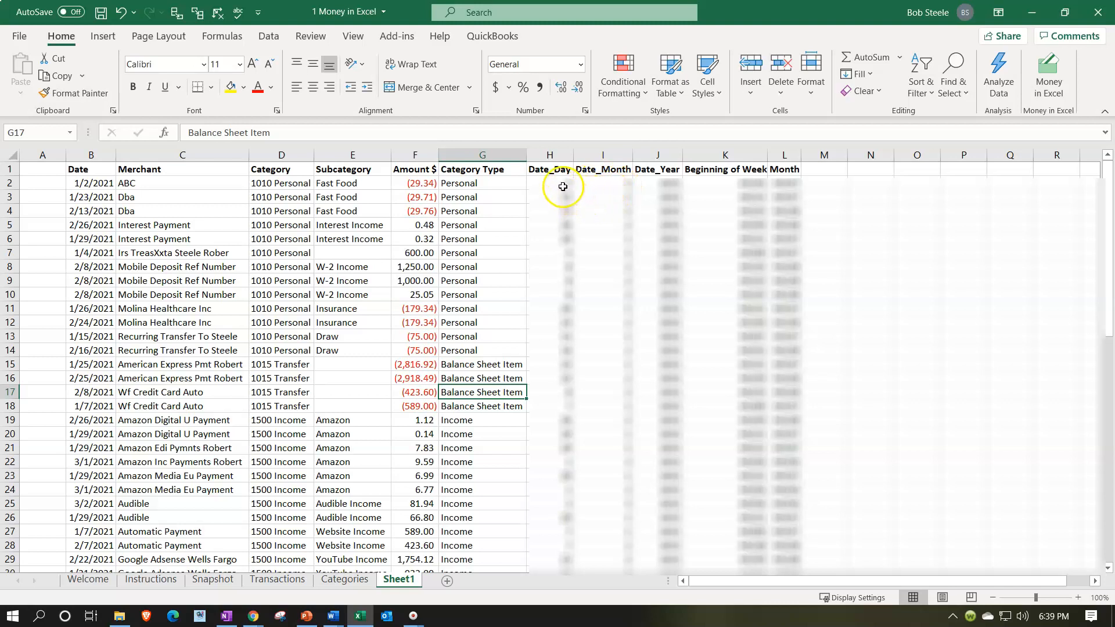
left_click(642, 179)
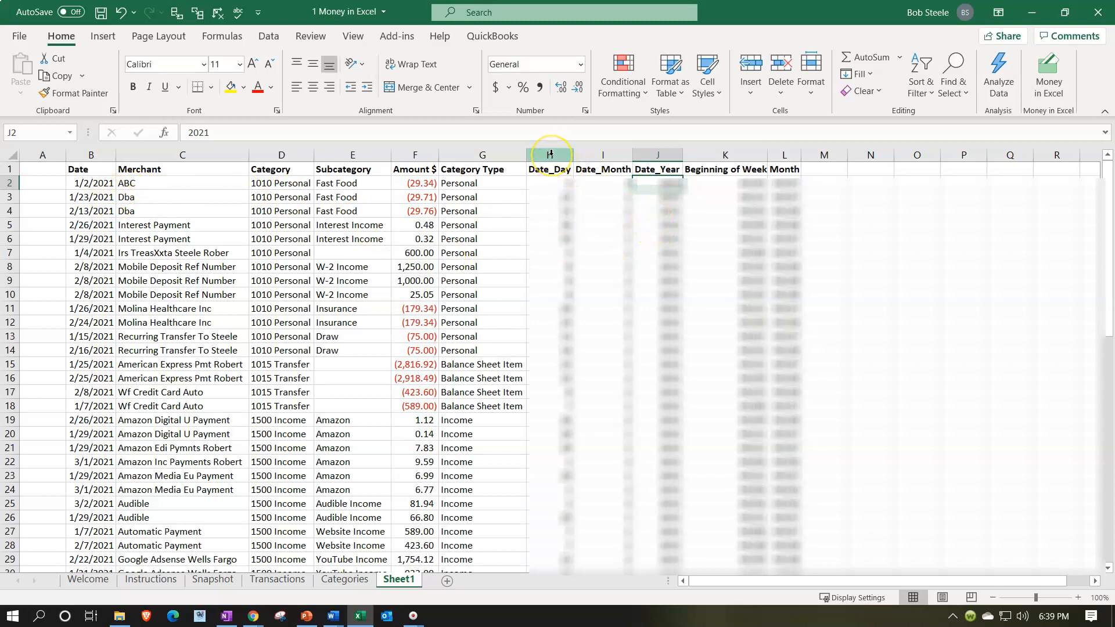
left_click_drag(551, 154, 781, 152)
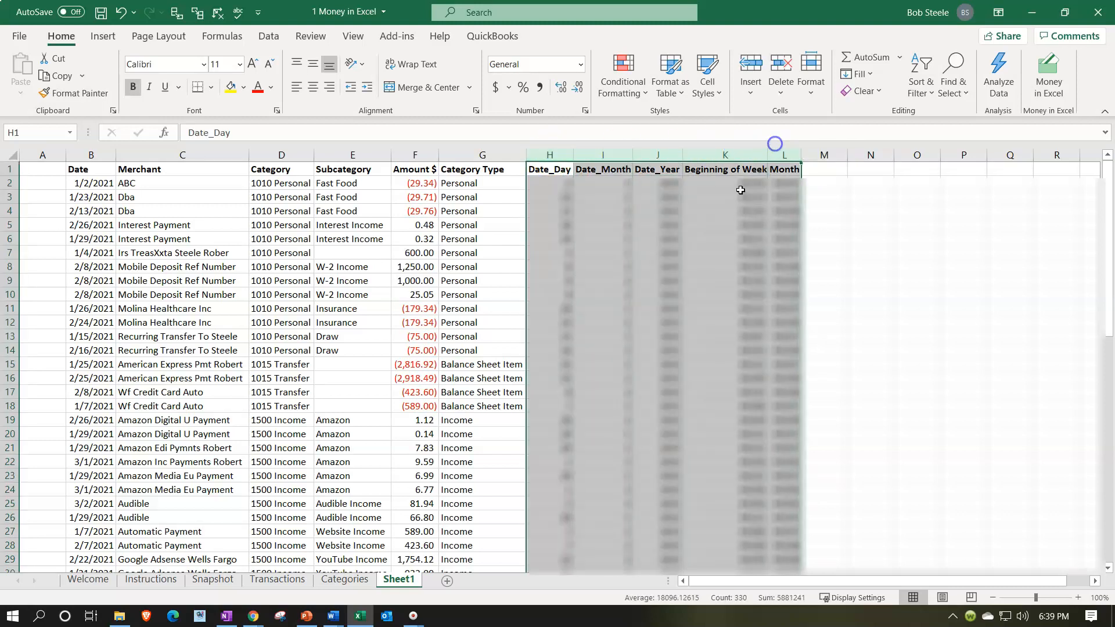
right_click(710, 241)
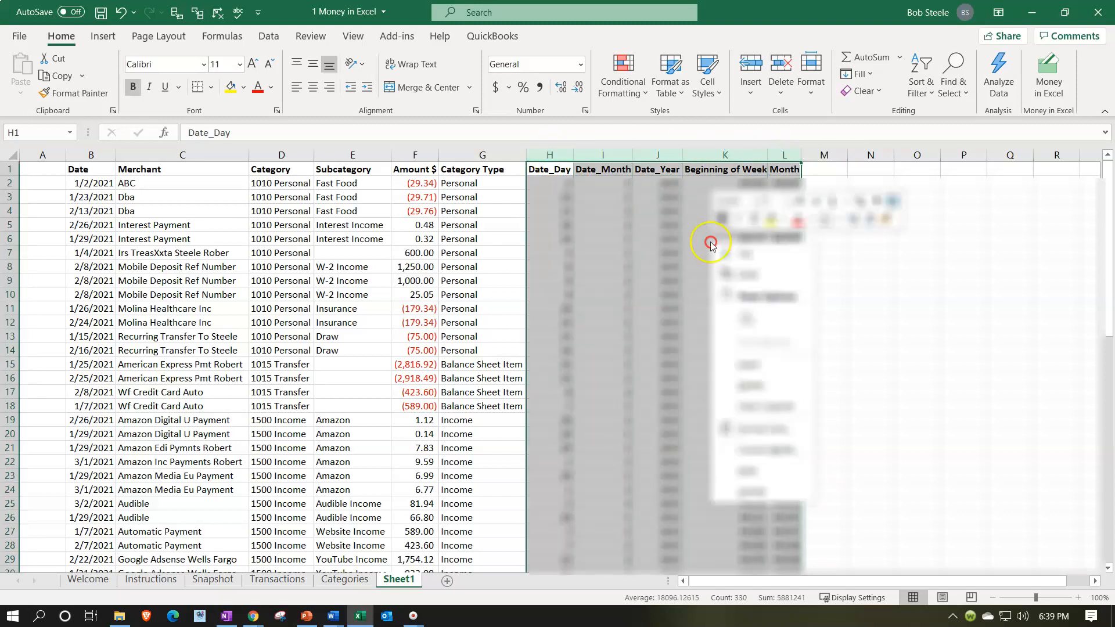
left_click(749, 384)
left_click(748, 382)
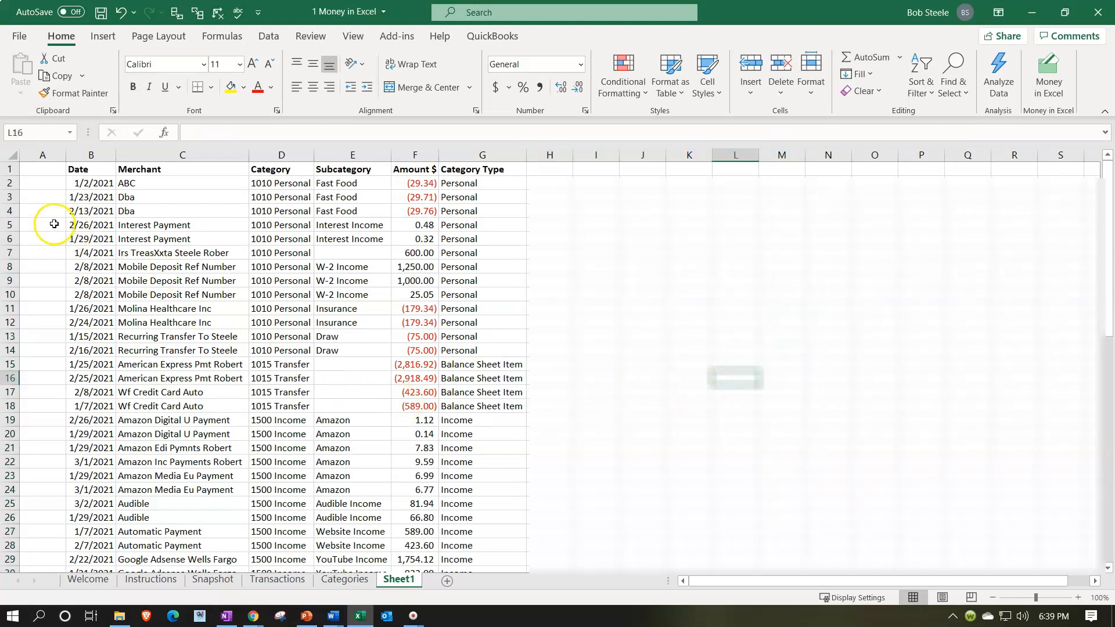
Delete the empty column A before the Date column.
left_click(52, 225)
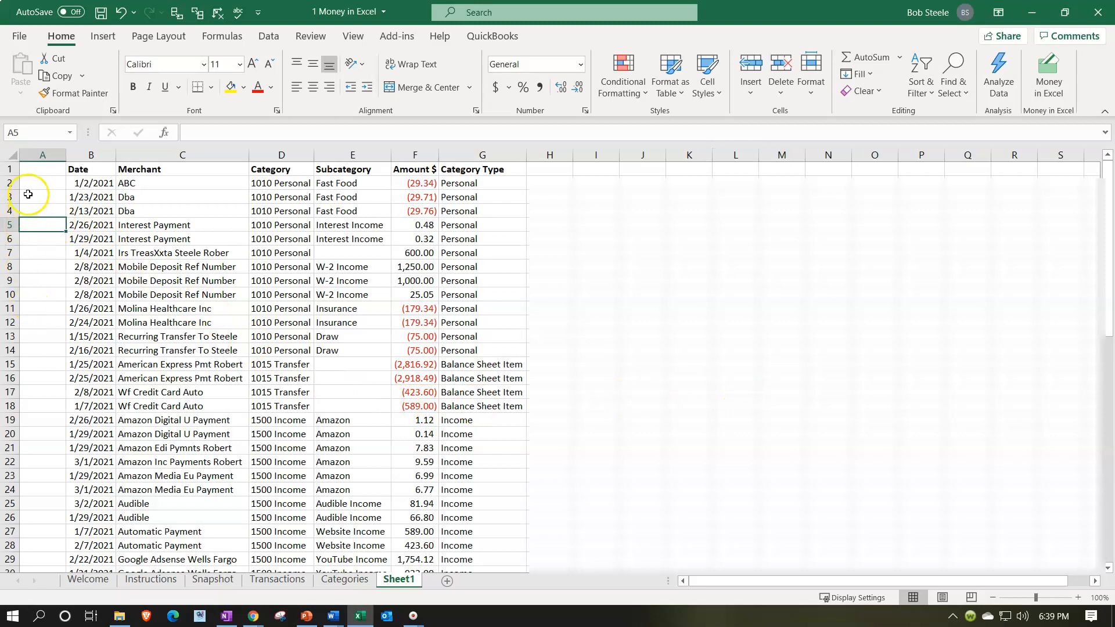
scroll(40, 224, "down", 5)
scroll(50, 280, "up", 5)
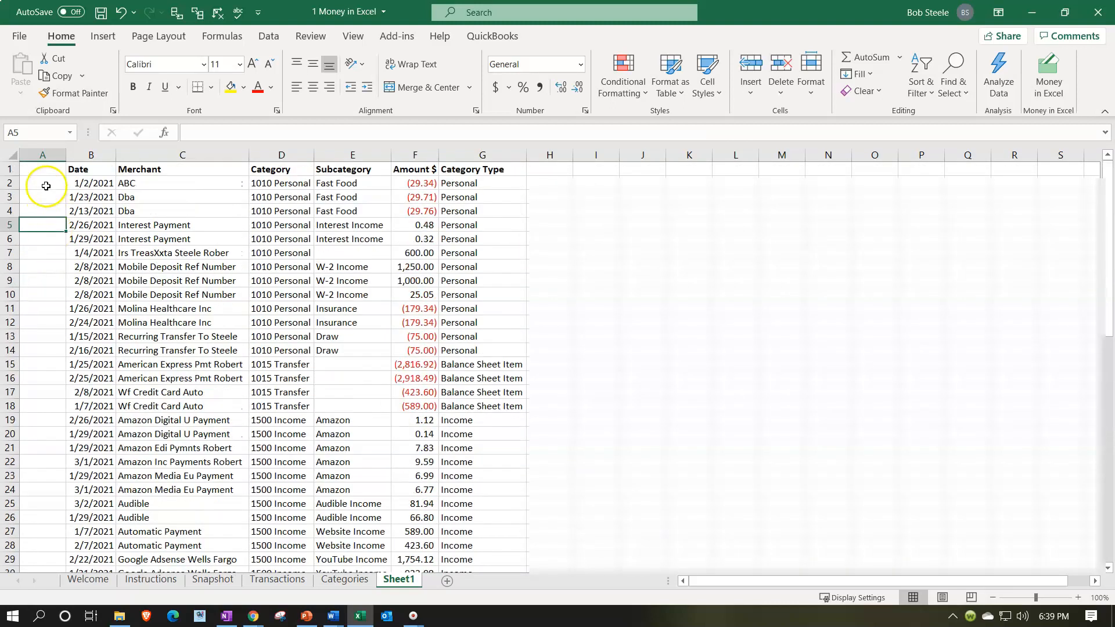
left_click(45, 154)
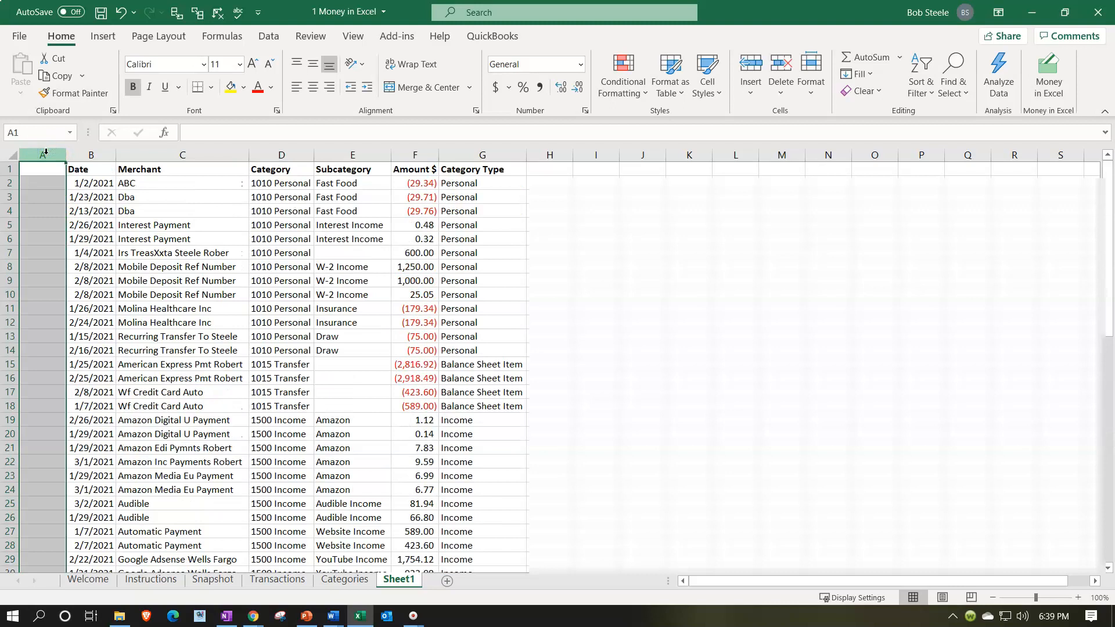
right_click(33, 238)
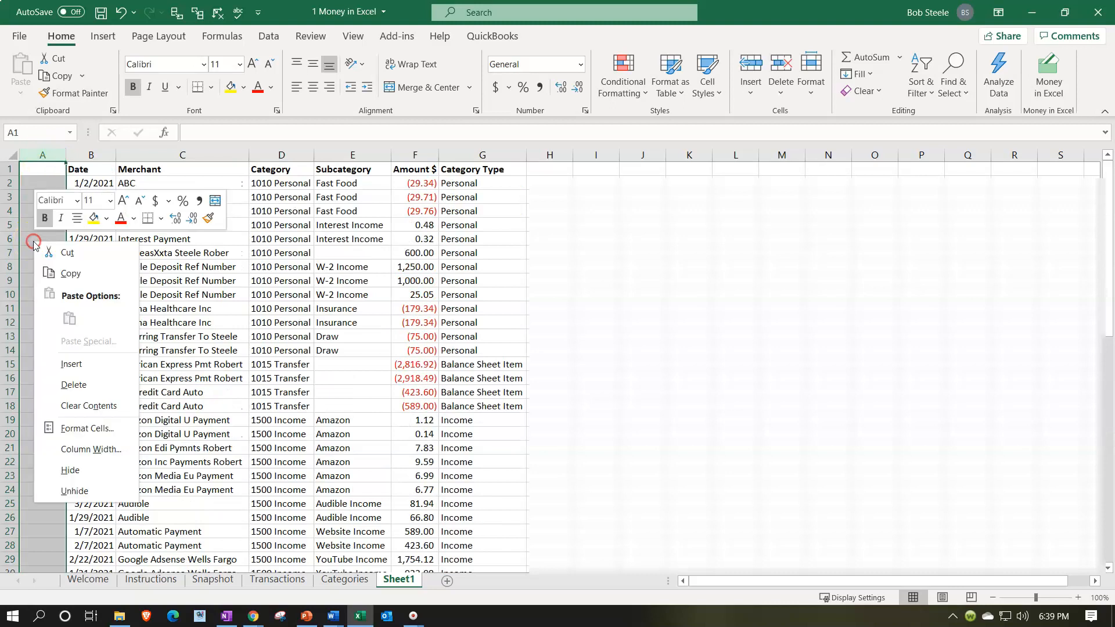
left_click(80, 388)
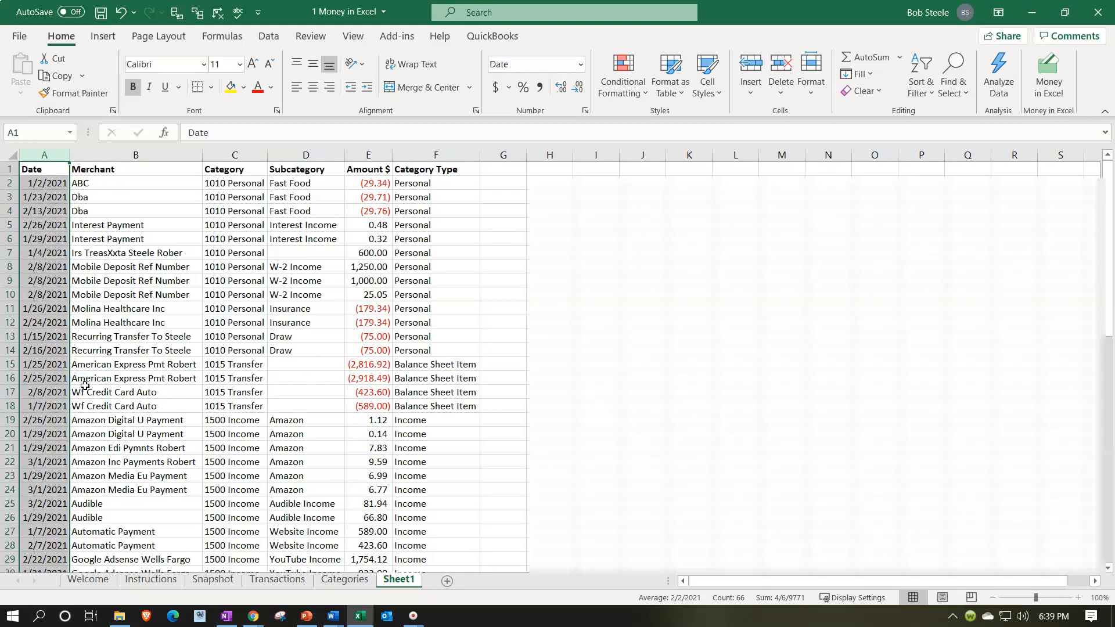
left_click(210, 337)
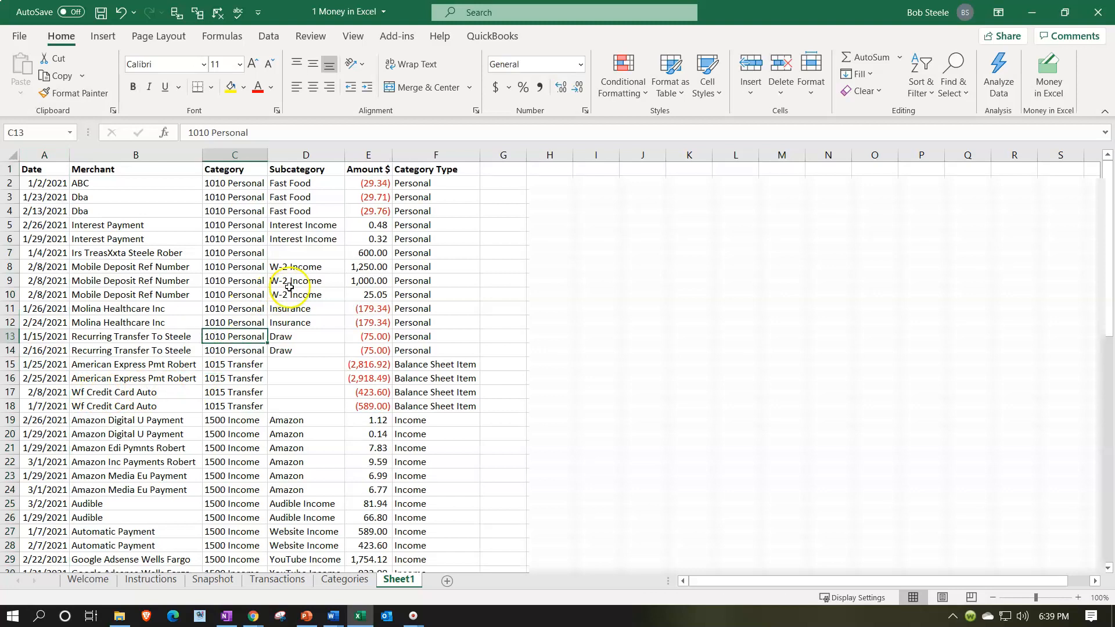
Review the 1500 Income transactions, examining their amounts, merchants and subcategories.
scroll(302, 339, "down", 2)
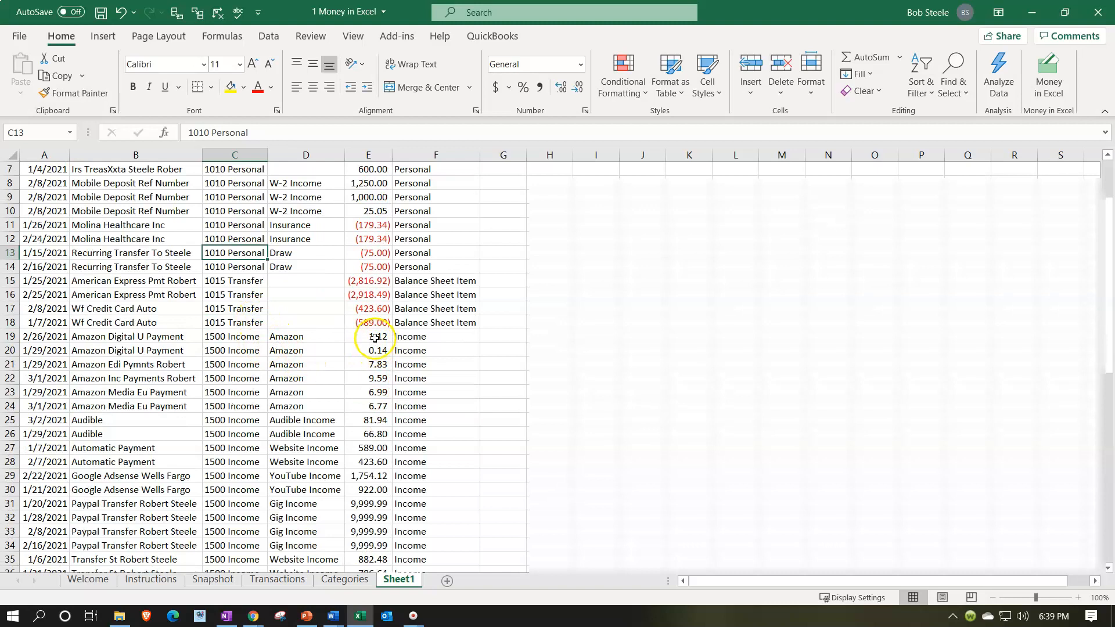
left_click_drag(372, 337, 378, 545)
scroll(380, 540, "down", 2)
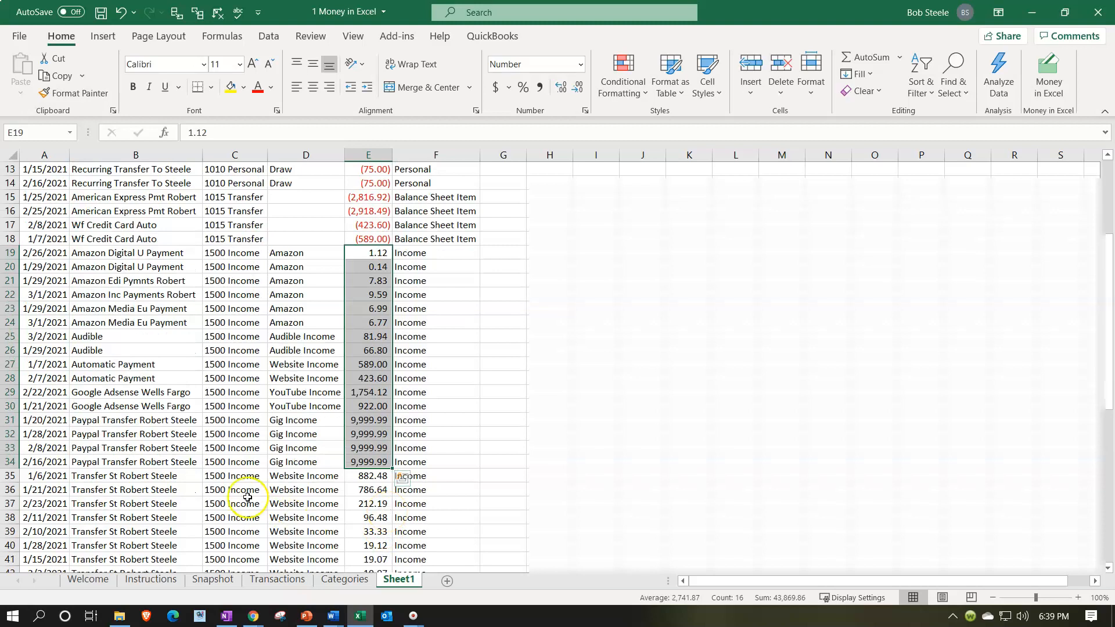
scroll(234, 476, "up", 4)
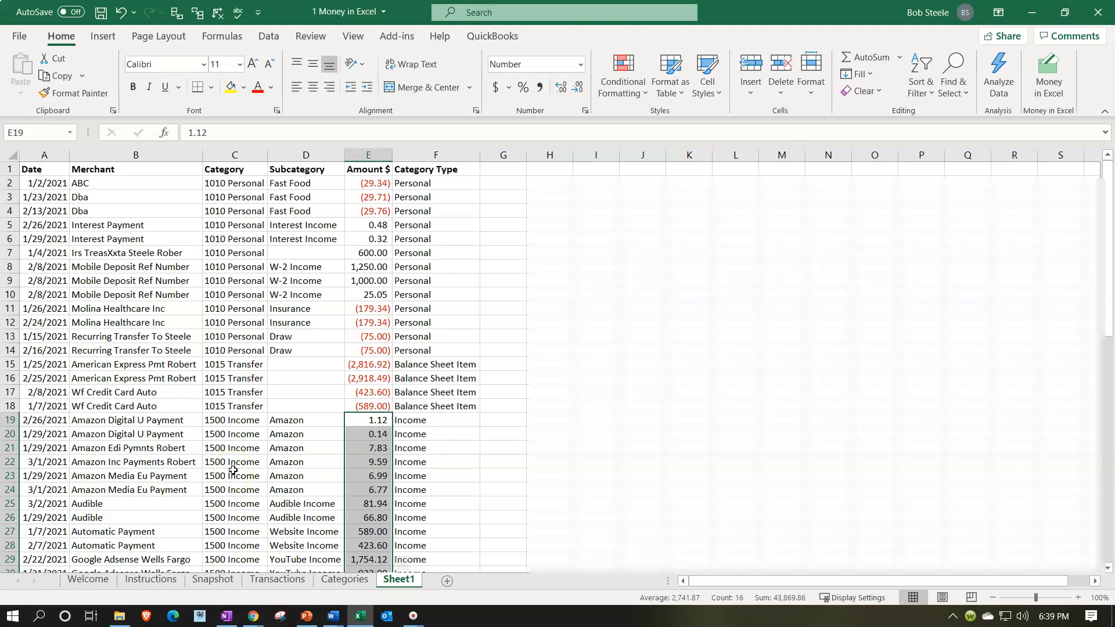
left_click(163, 436)
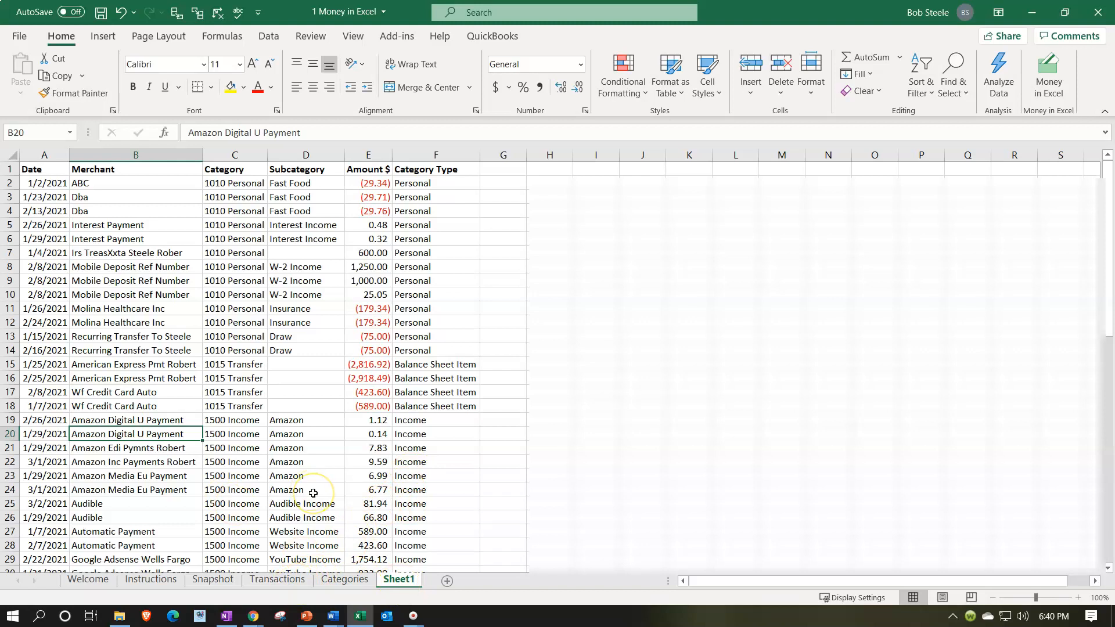
scroll(313, 492, "down", 3)
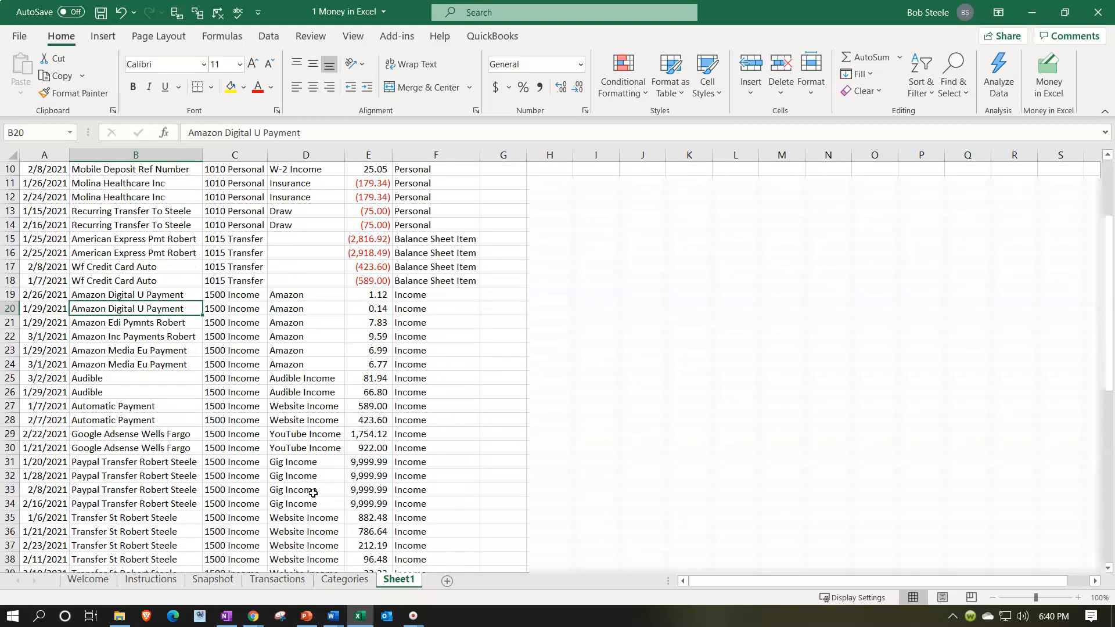
scroll(313, 493, "down", 1)
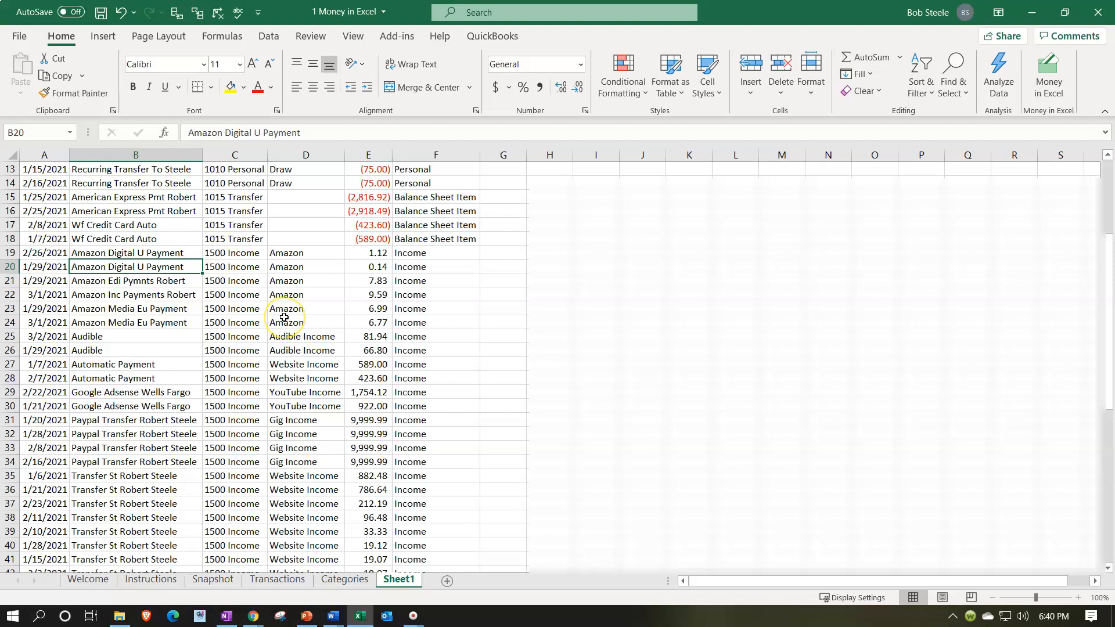
scroll(284, 317, "up", 4)
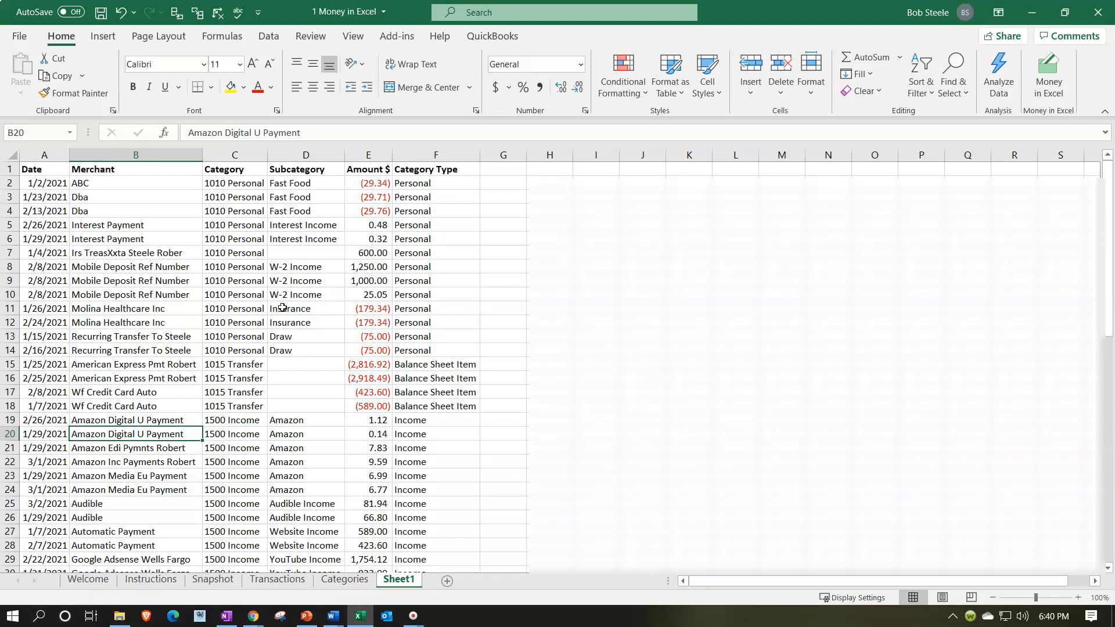
Compare how the Subcategory column is filled in for the personal, income and expense transactions.
left_click(270, 268)
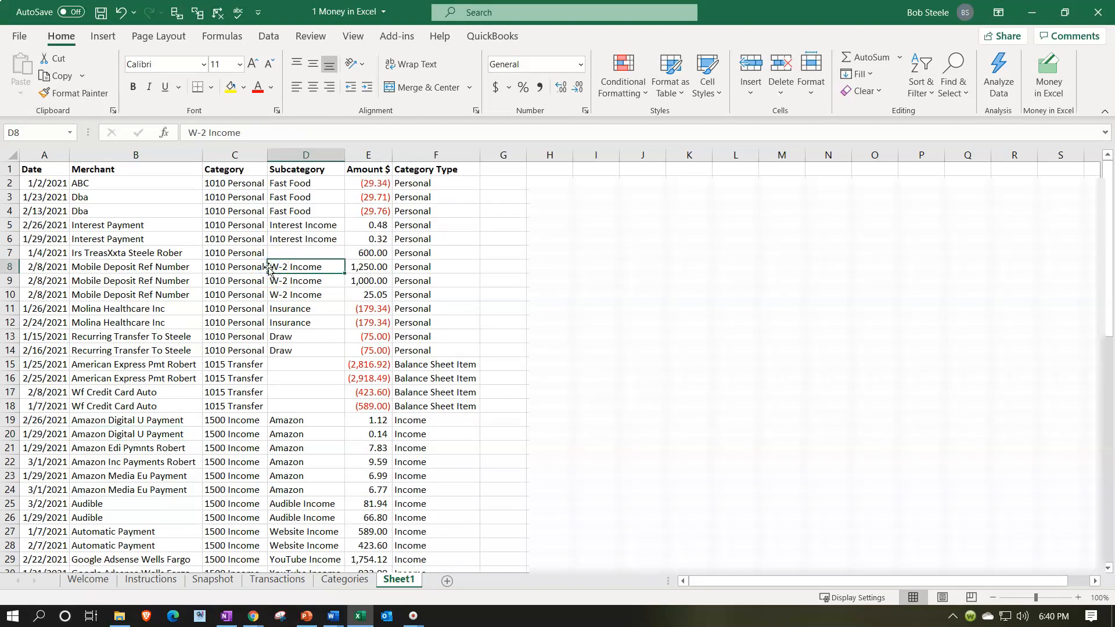
scroll(268, 269, "down", 3)
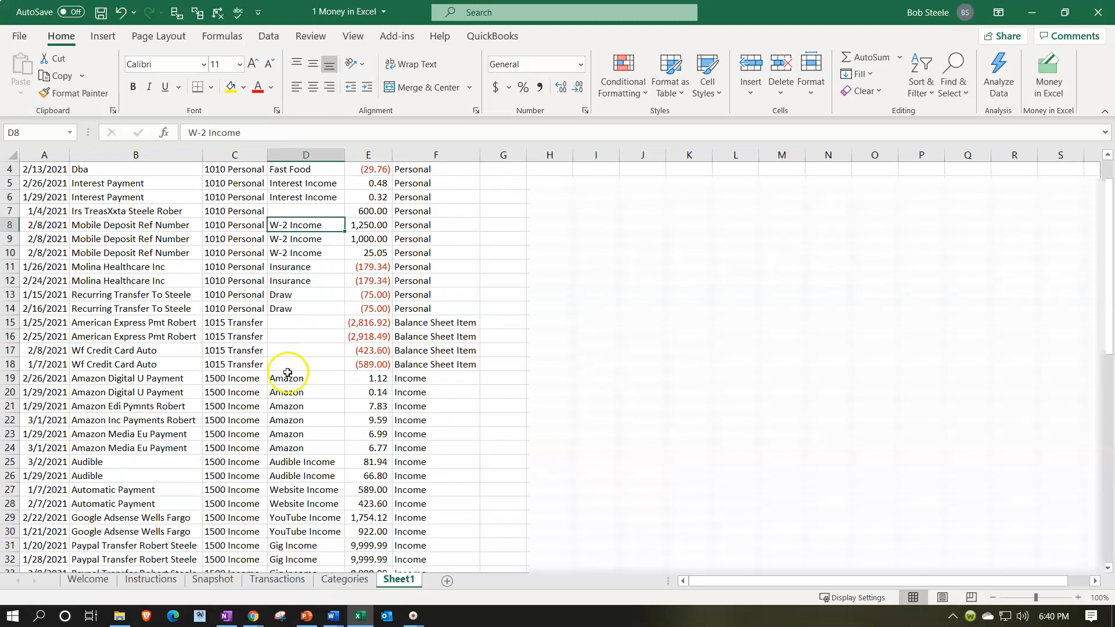
left_click(265, 378)
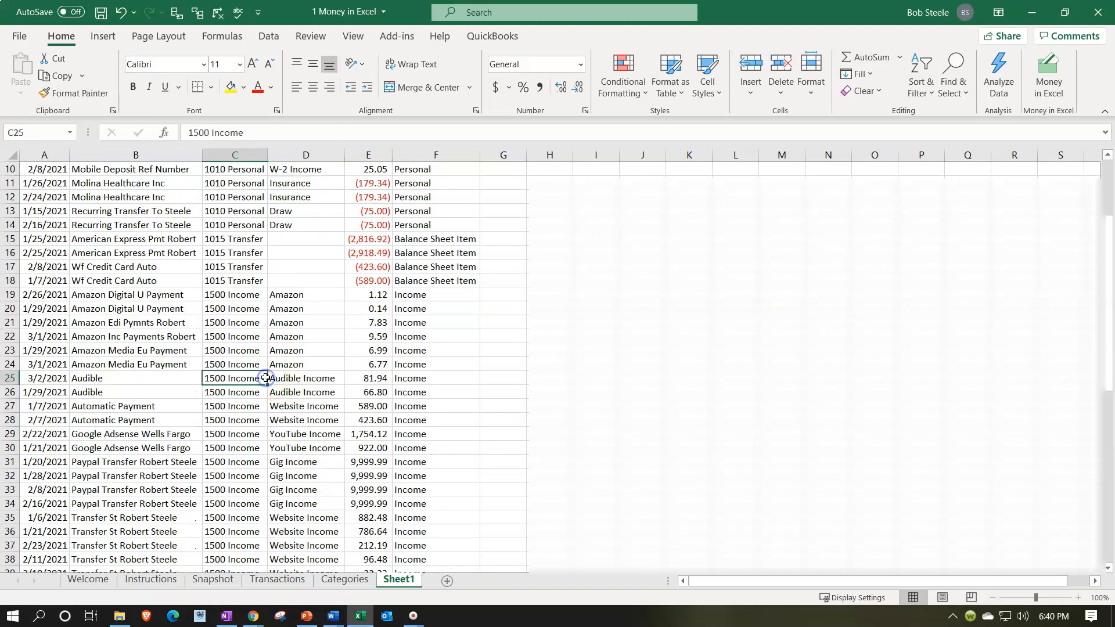
scroll(265, 378, "up", 3)
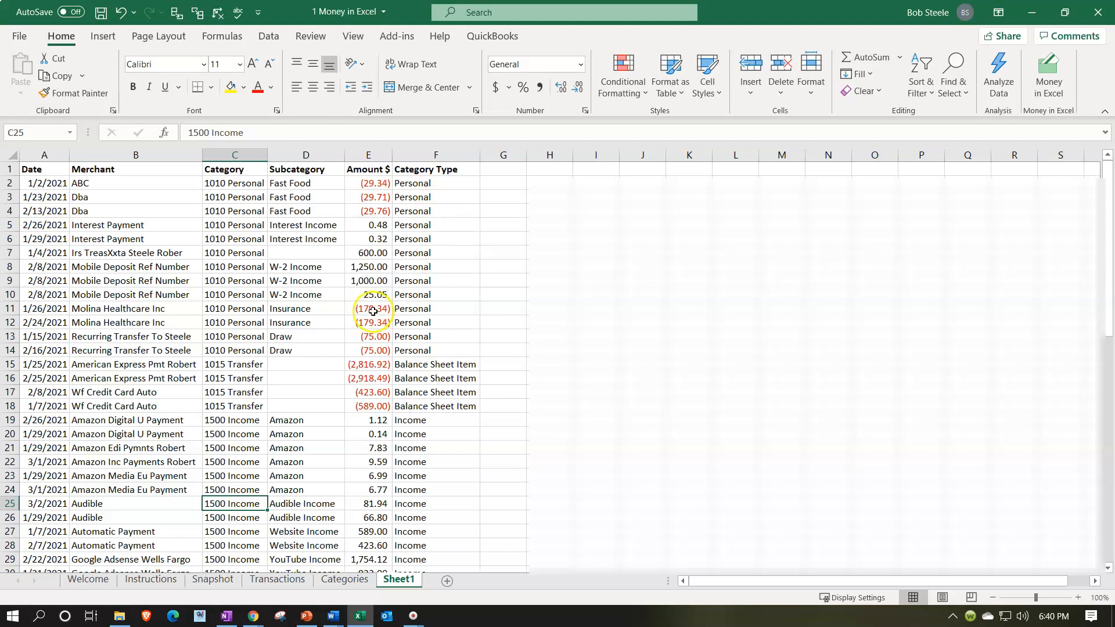
scroll(349, 338, "down", 4)
scroll(349, 339, "down", 8)
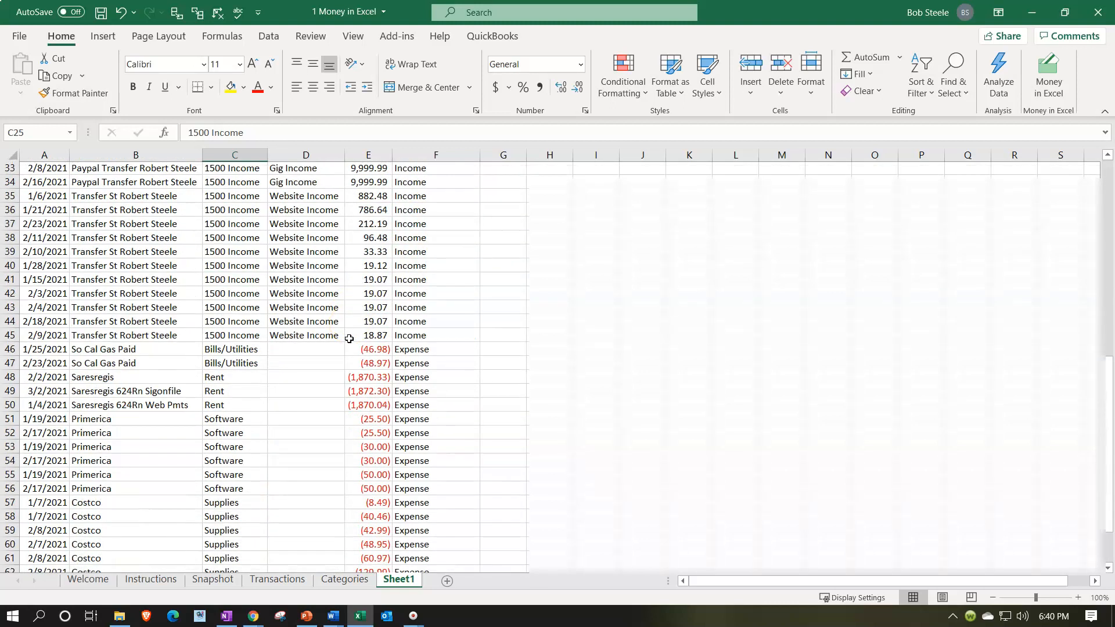
left_click_drag(293, 298, 291, 524)
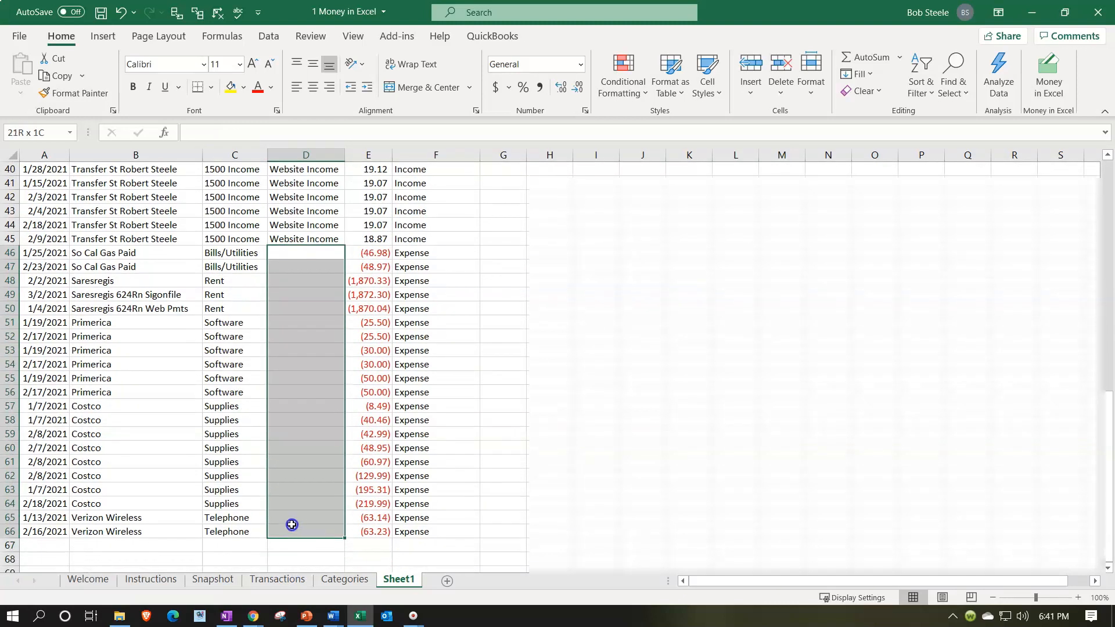
left_click(293, 256)
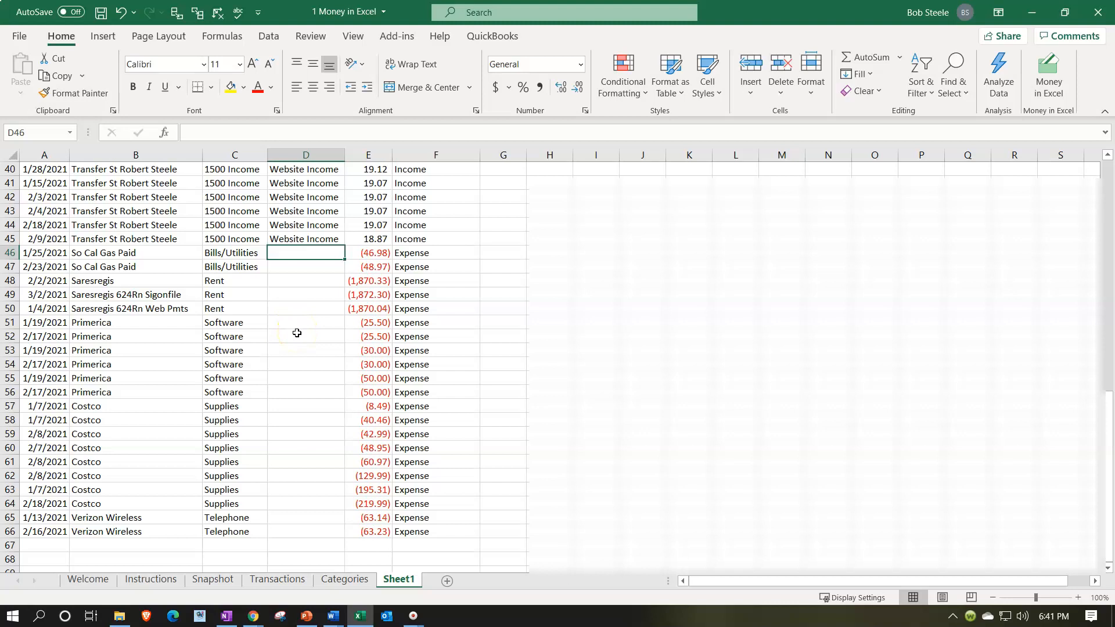
scroll(297, 333, "up", 11)
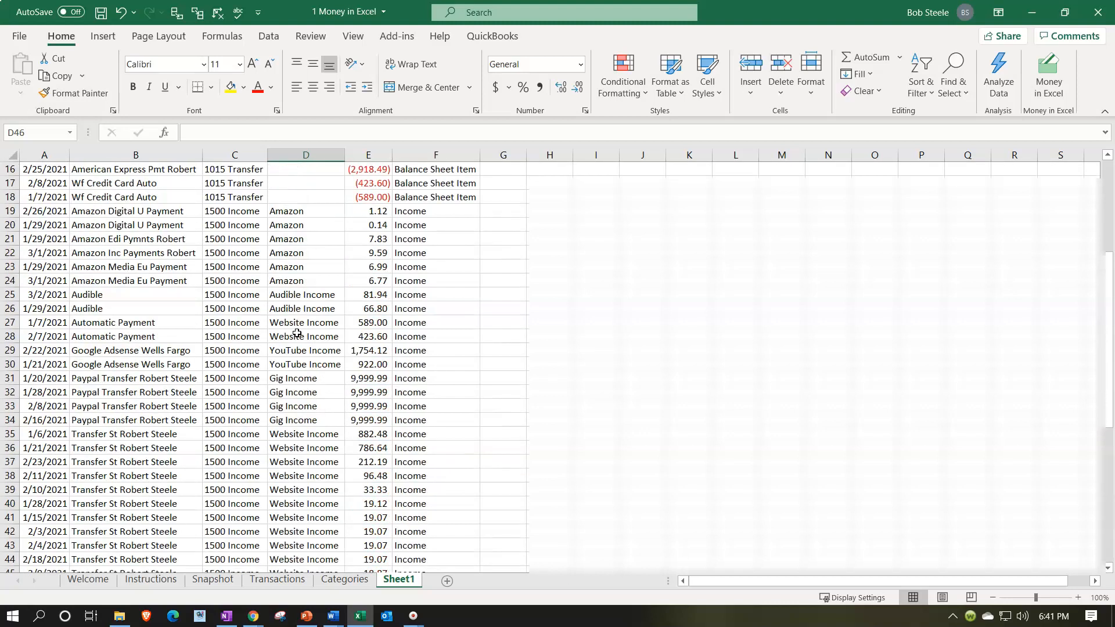
scroll(296, 333, "up", 2)
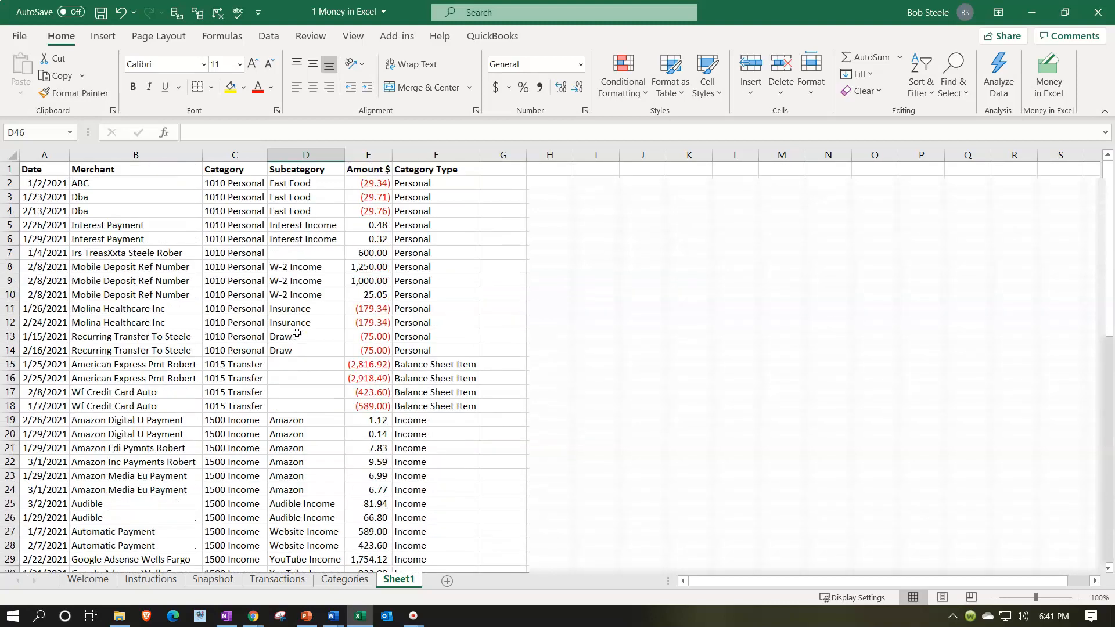